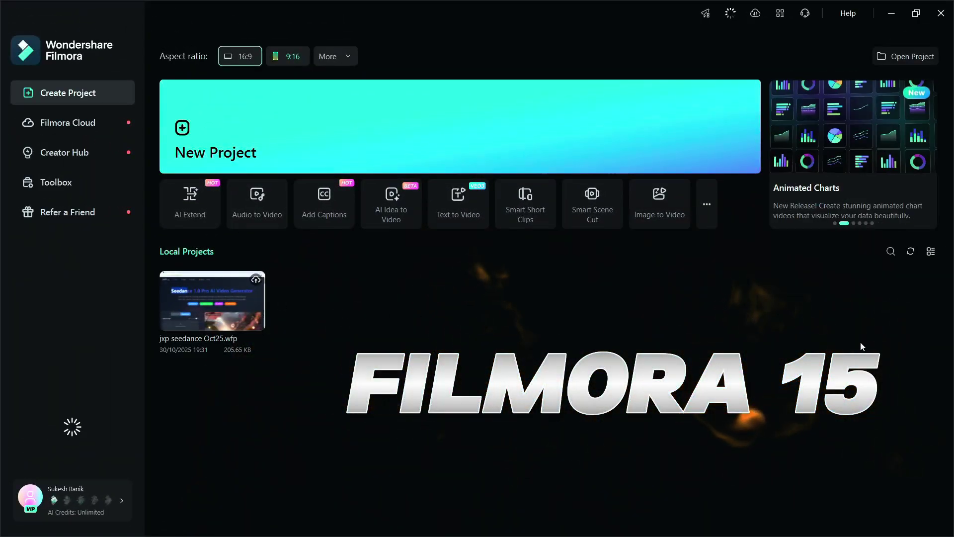
Open the Toolbox and scroll through the full AI tool grid, including AI Extend and Animated Charts
left_click(706, 204)
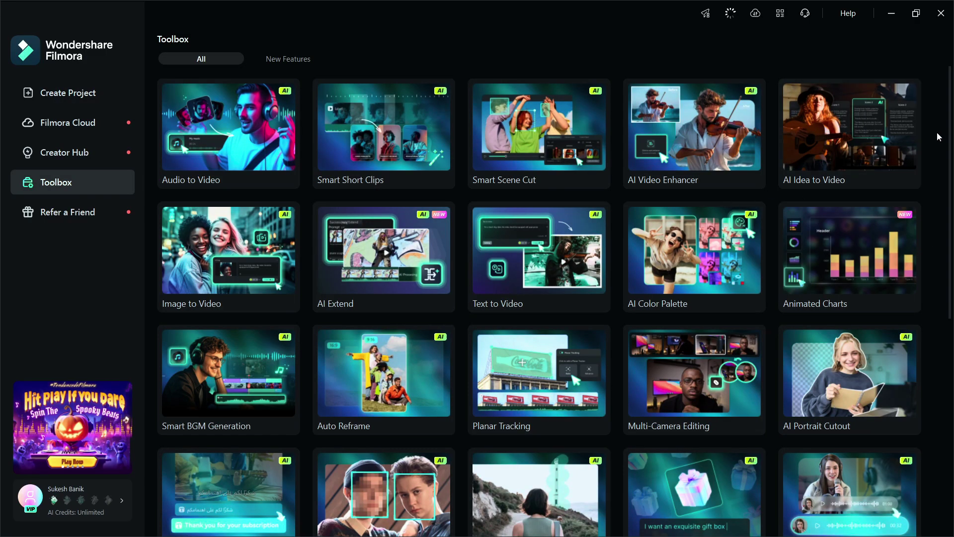
left_click_drag(950, 136, 950, 339)
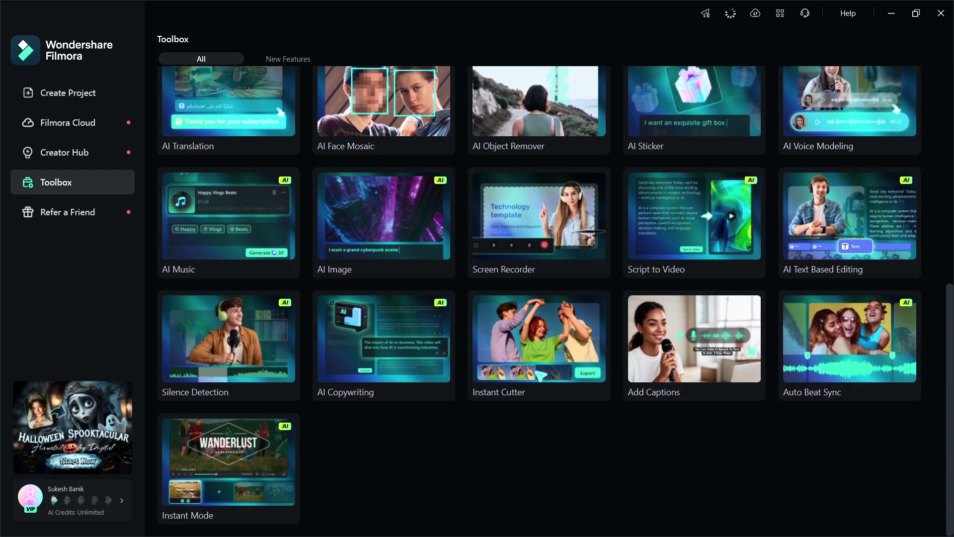
scroll(556, 301, "up", 3)
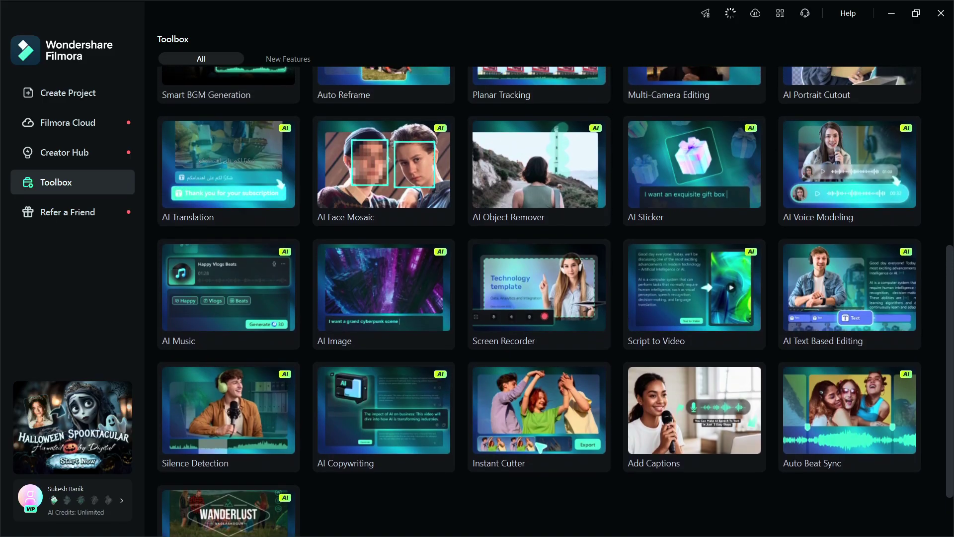
scroll(556, 301, "up", 5)
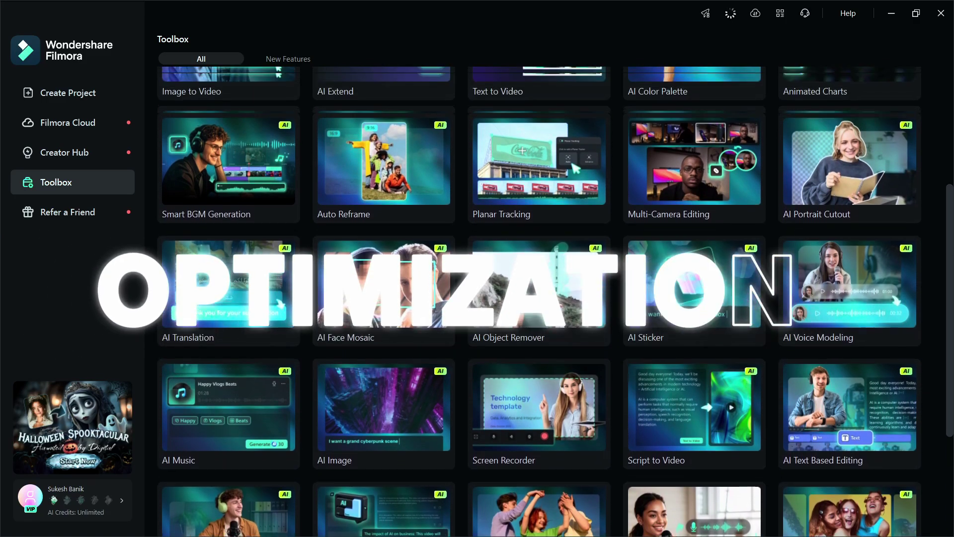
scroll(894, 116, "up", 8)
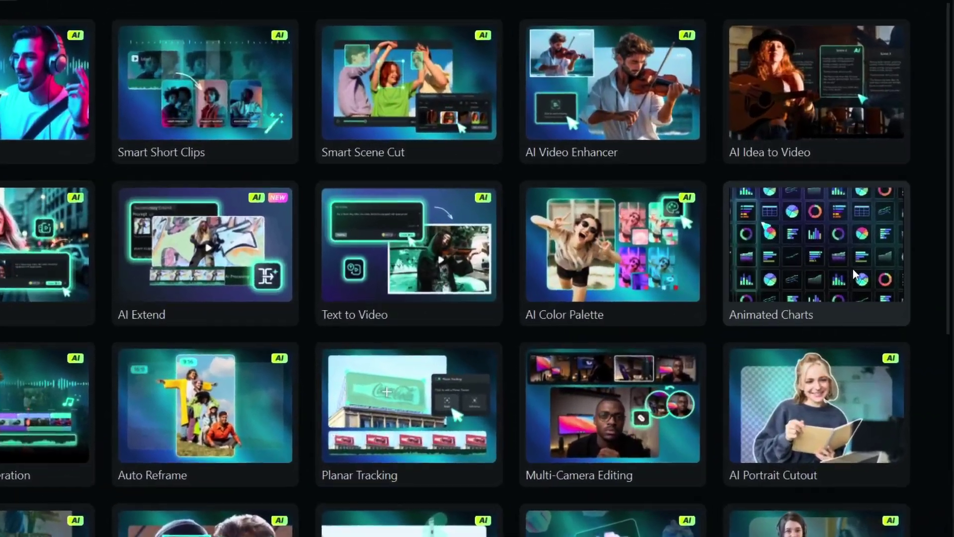
mouse_move(853, 269)
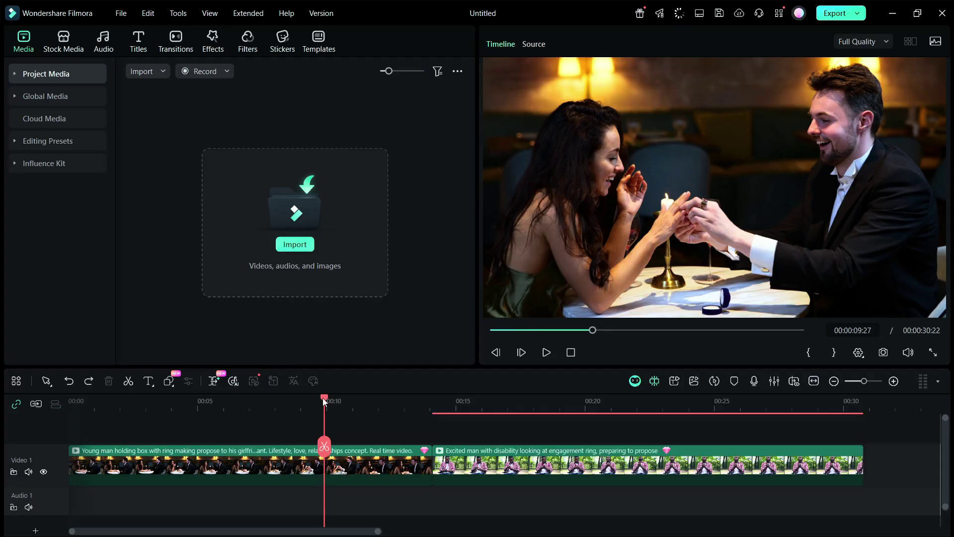
Zoom the timeline out to 00:50 and move the second clip later to about 00:26
left_click_drag(323, 401, 271, 395)
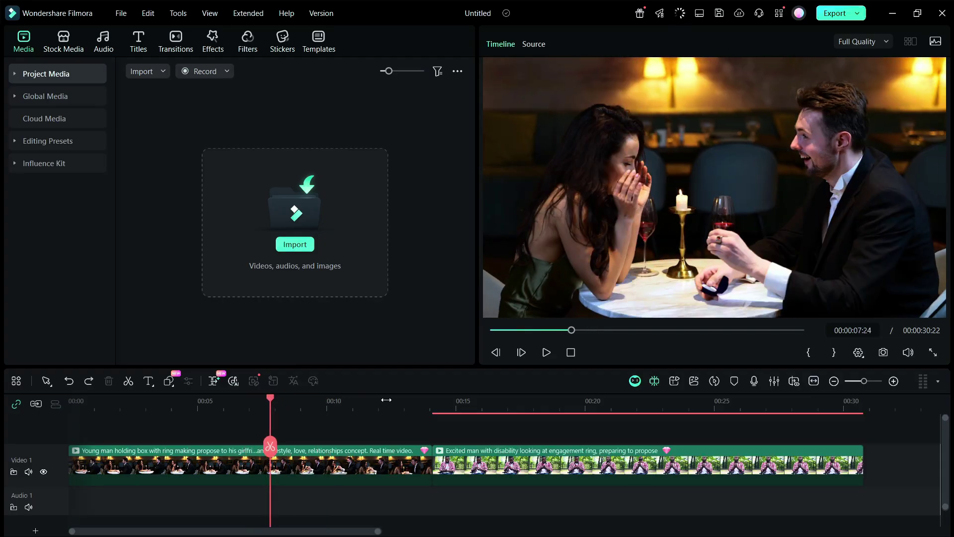
left_click_drag(386, 399, 331, 397)
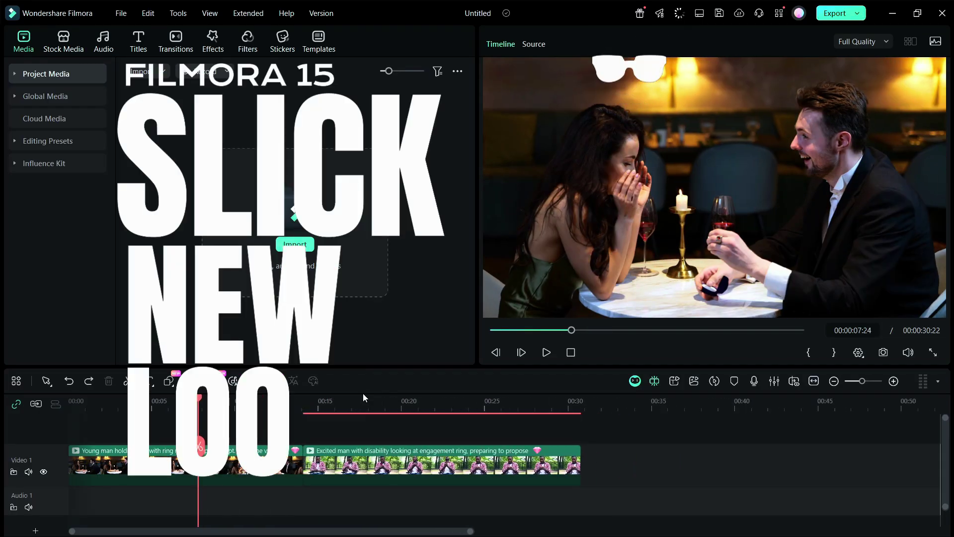
left_click_drag(353, 467, 560, 470)
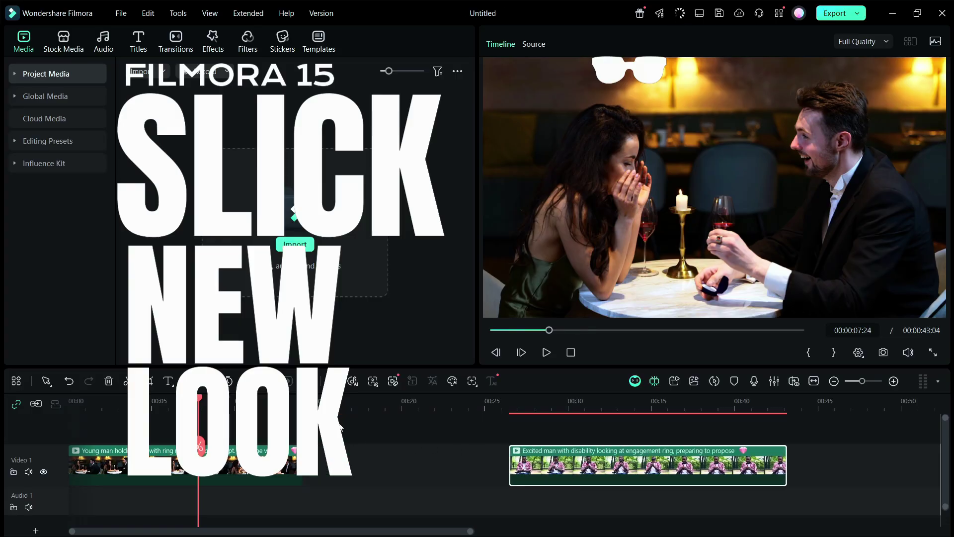
left_click(251, 402)
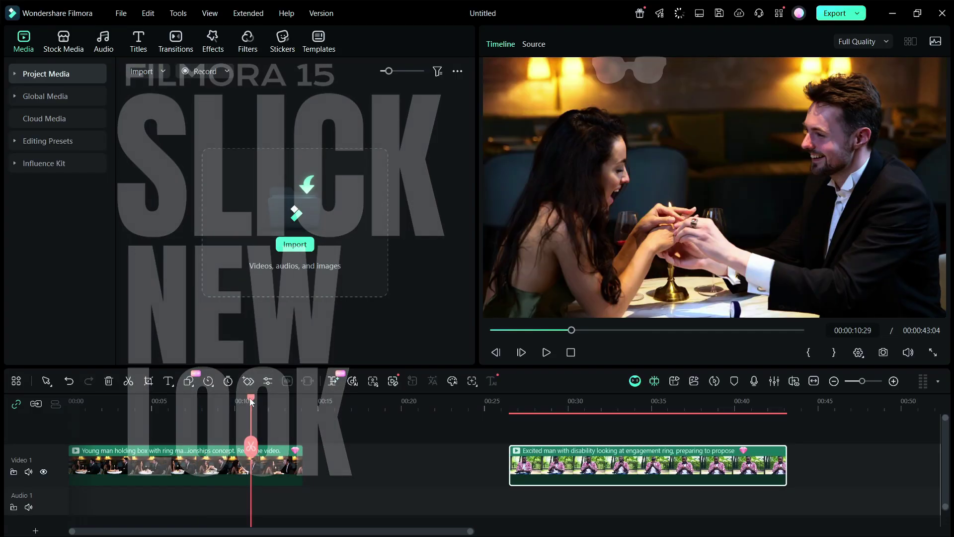
Stop playback at 00:15 and AI-extend the first clip's end by about five seconds
left_click(548, 355)
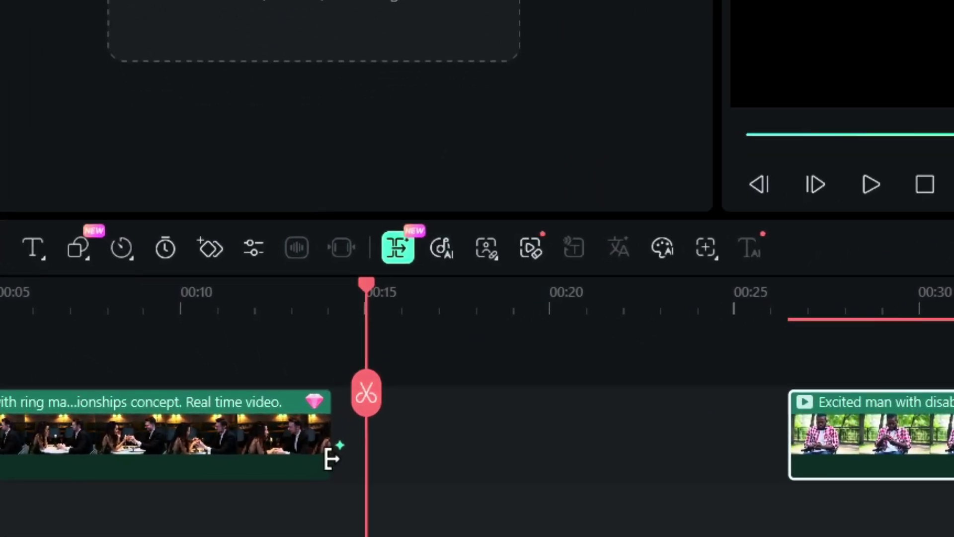
left_click_drag(309, 465, 386, 476)
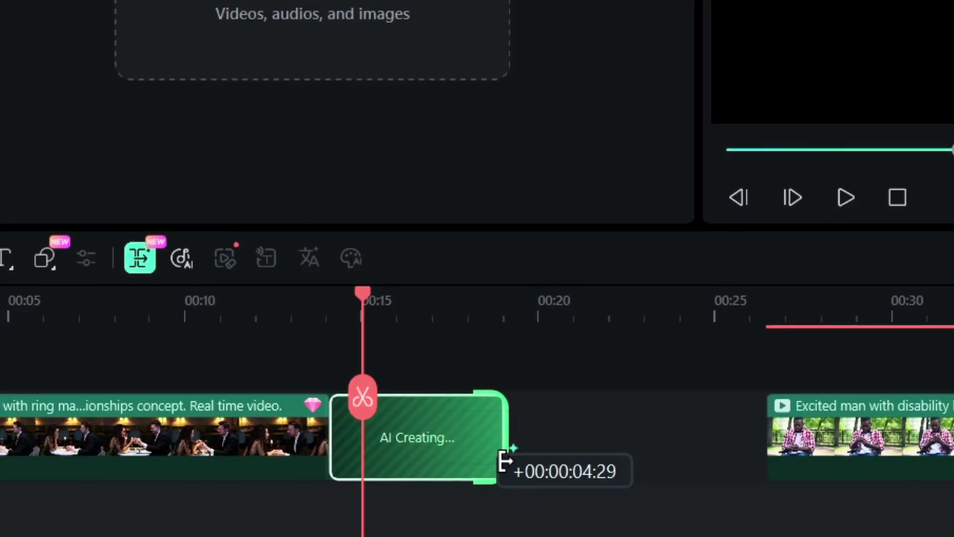
left_click_drag(504, 462, 513, 461)
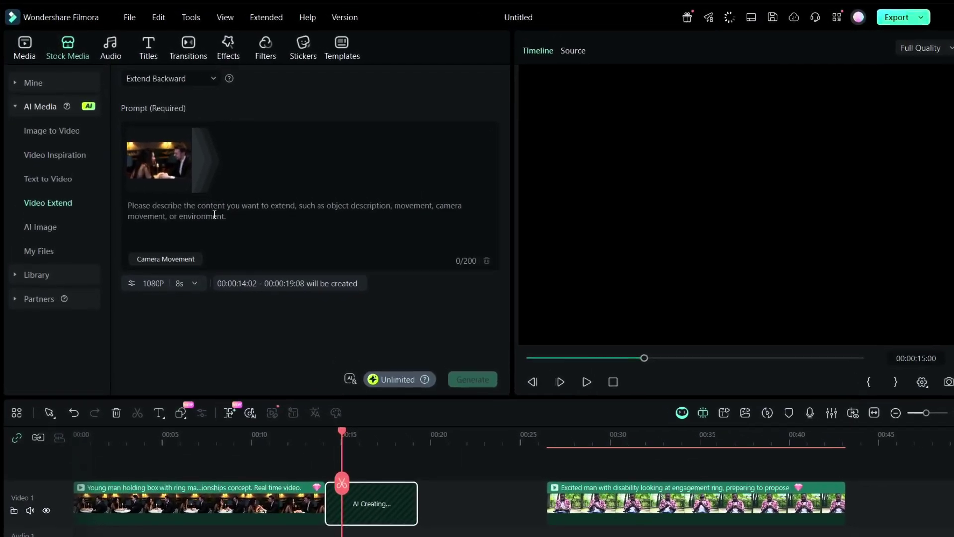
Enter the prompt 'the couple stands up and hugs each other', keeping 1080P, 8s and Extend Backward
left_click(214, 215)
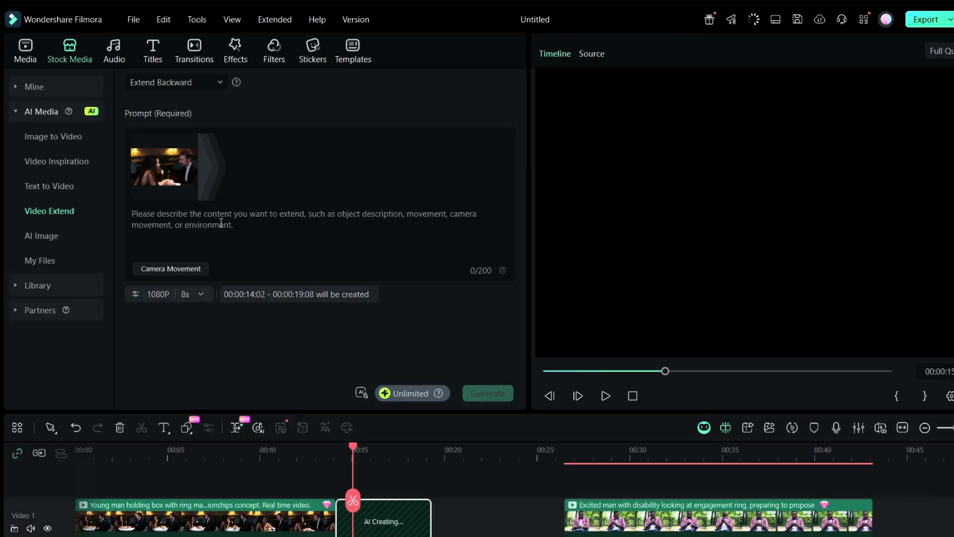
type("the cou")
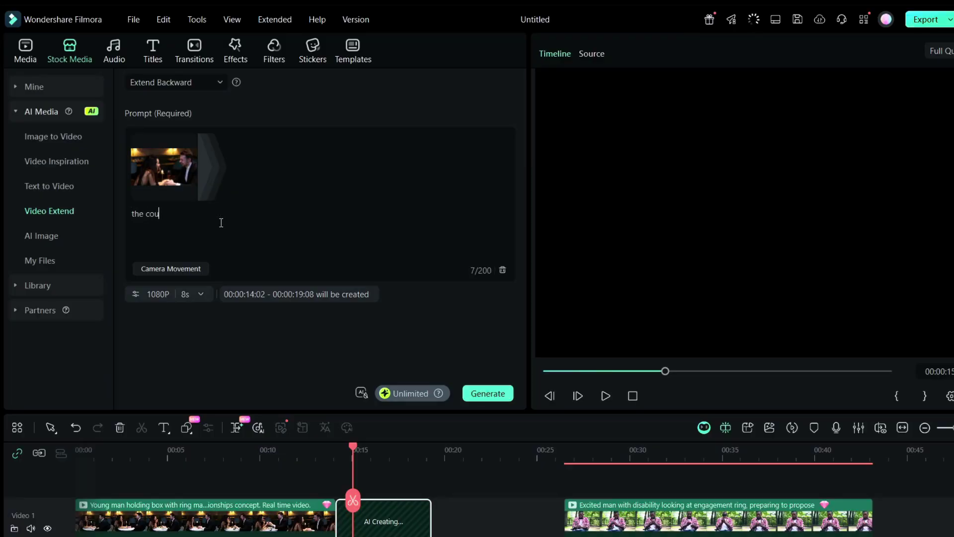
type("ple stands u")
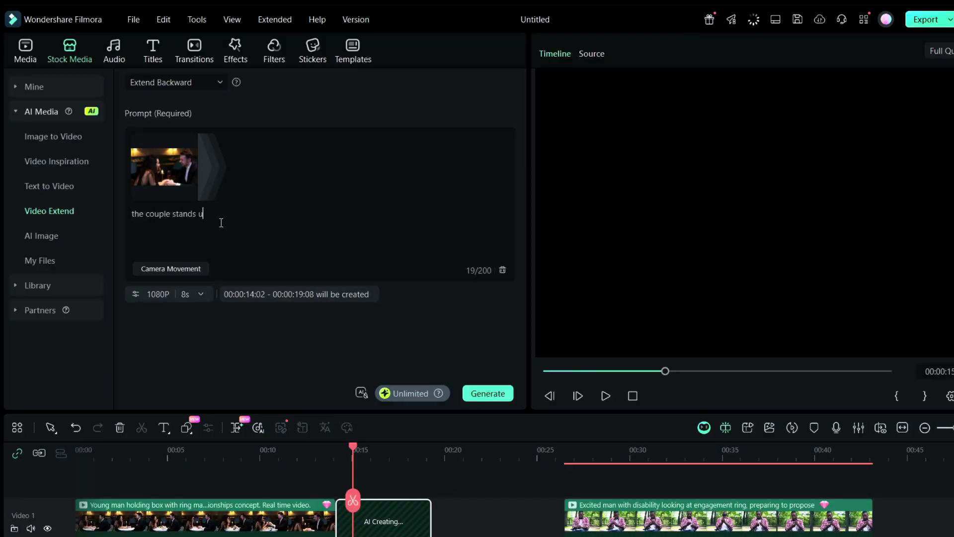
type("p and hugs each other")
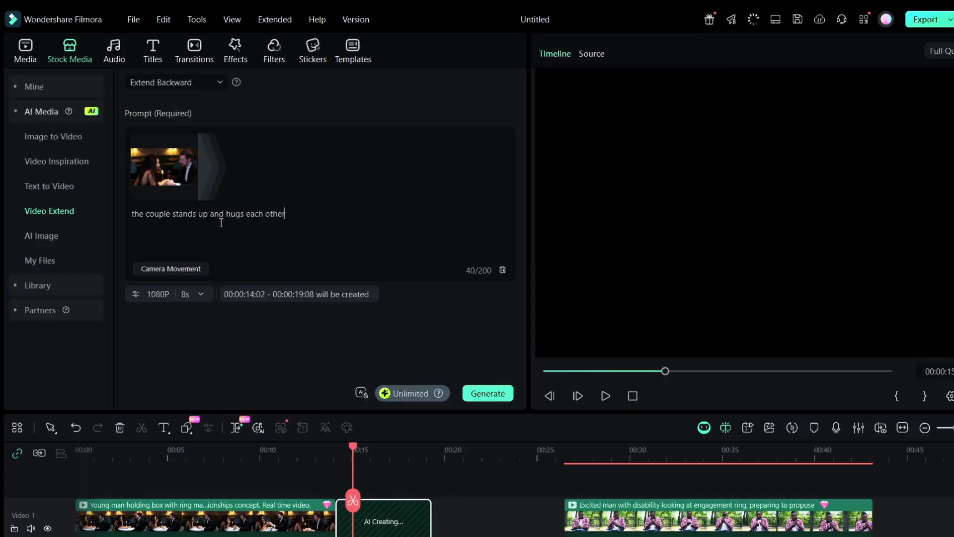
left_click(159, 296)
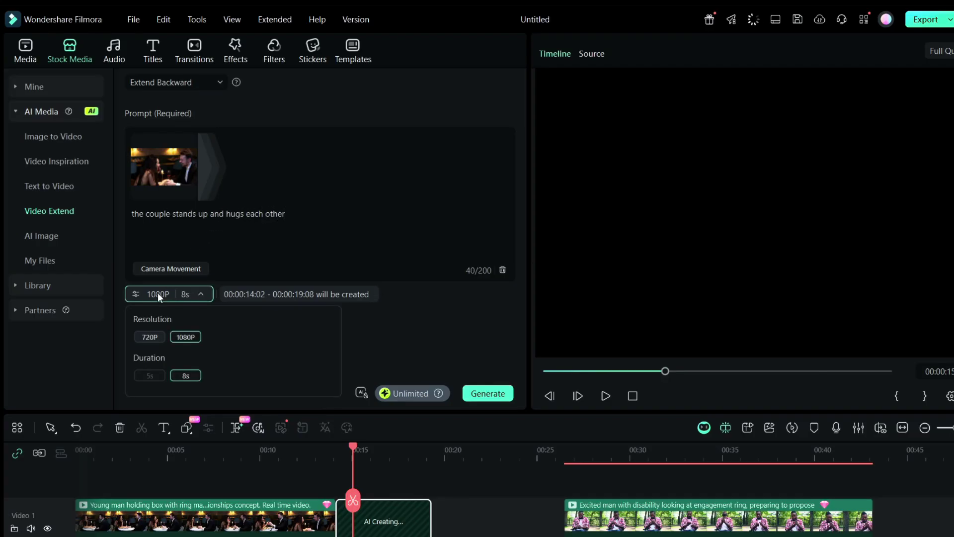
left_click(249, 260)
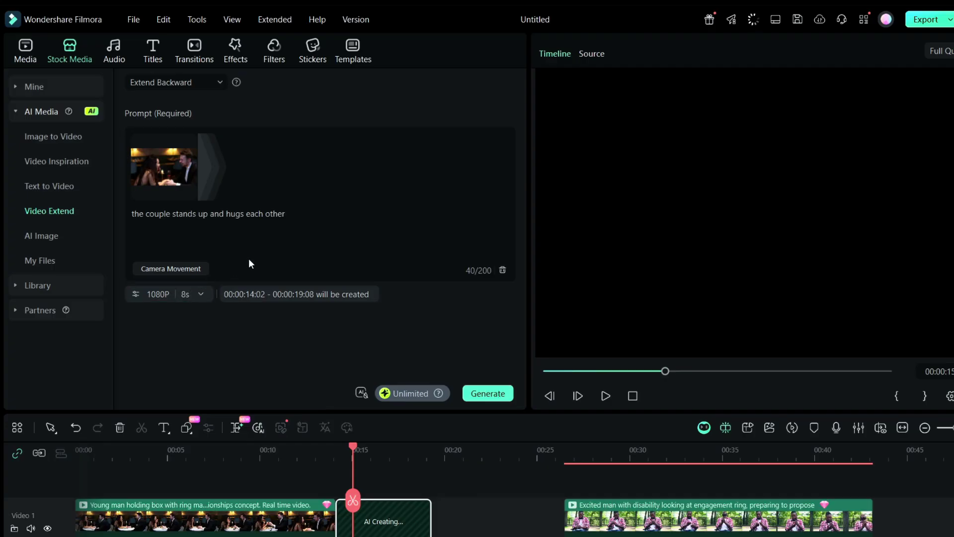
left_click(192, 85)
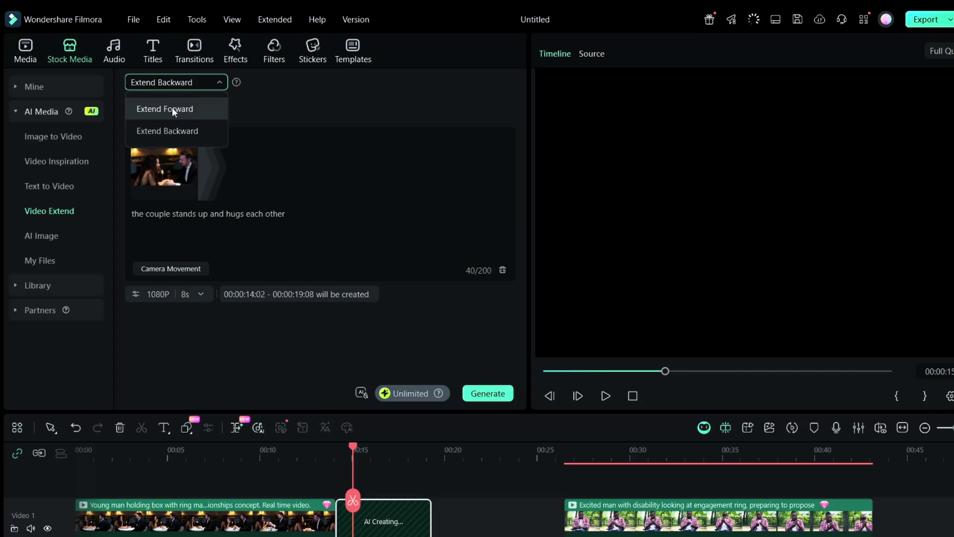
left_click(297, 237)
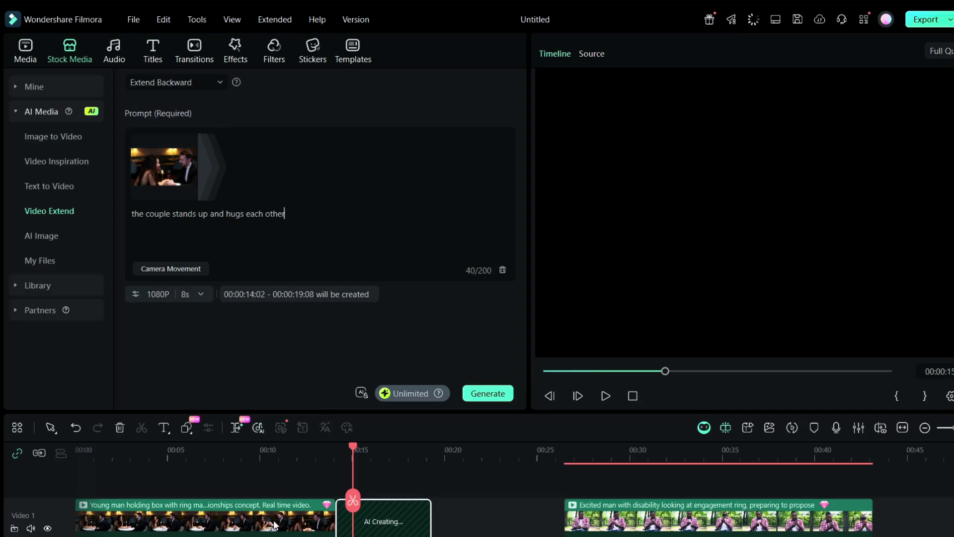
AI-extend the first clip's start backward, prompting 'the couple enter a retaurant and sits in'
left_click_drag(202, 523, 255, 523)
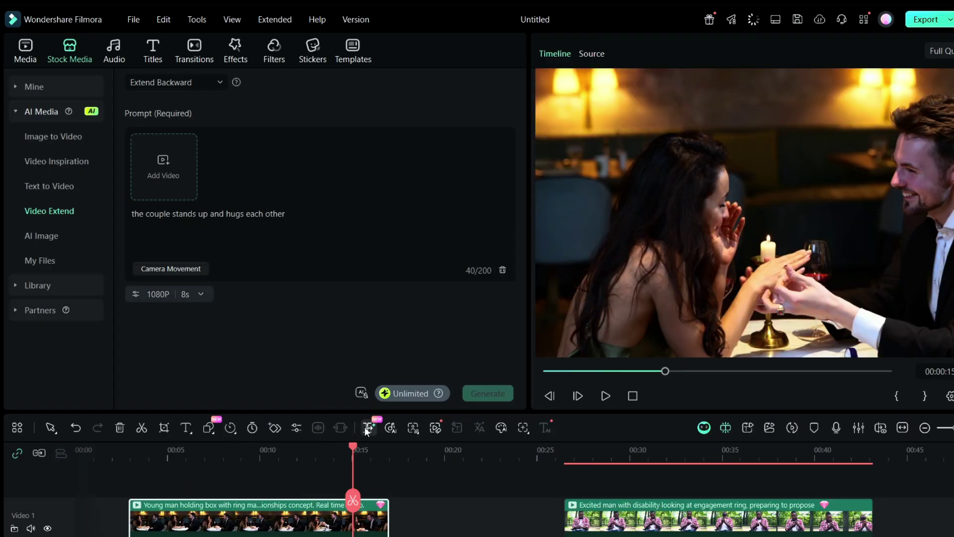
left_click_drag(133, 522, 83, 522)
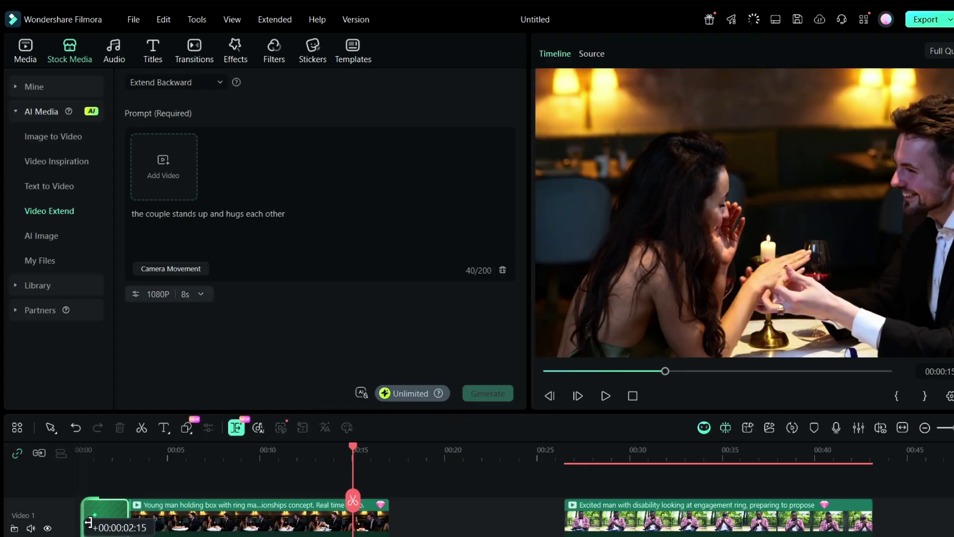
left_click(103, 453)
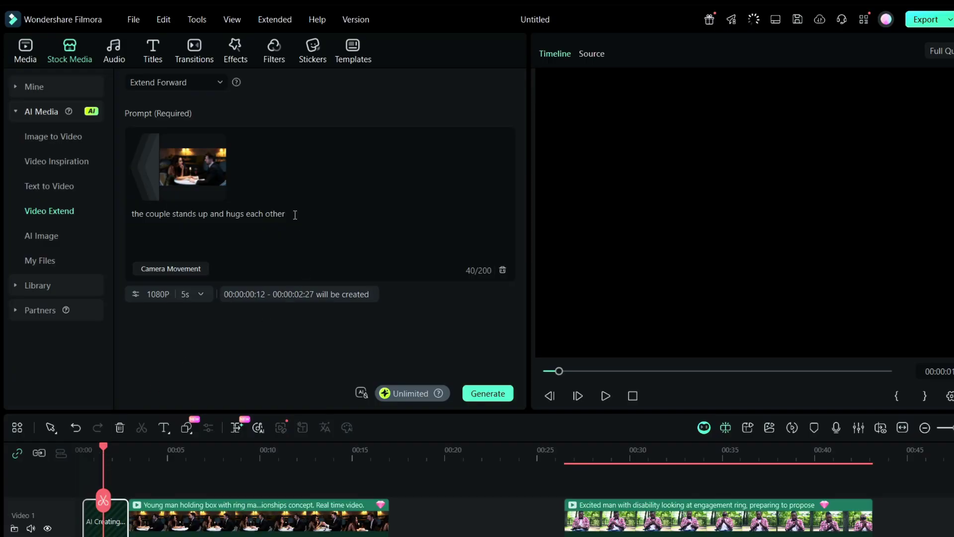
left_click_drag(294, 215, 165, 209)
key("BackSpace")
type("t")
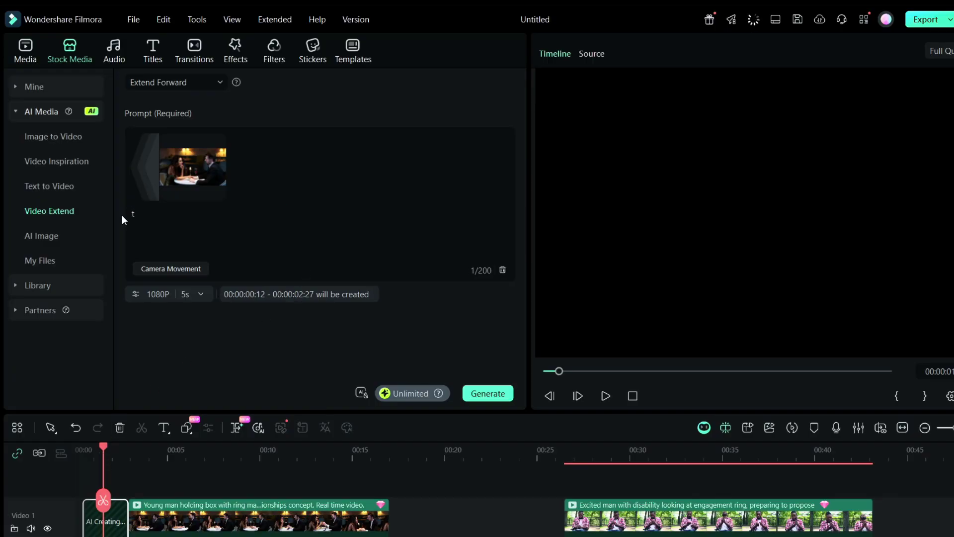
type("he couple enter a retaurant and si")
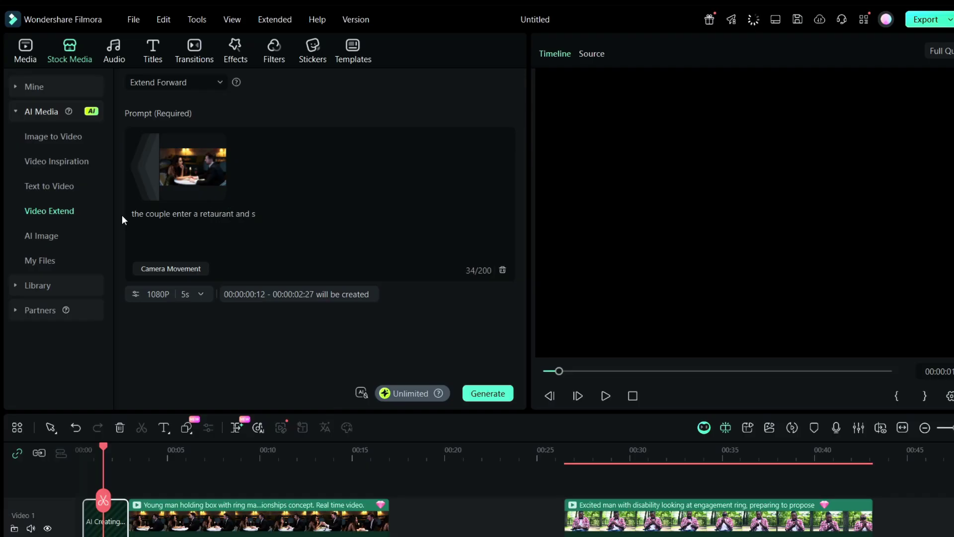
type("ts in a table")
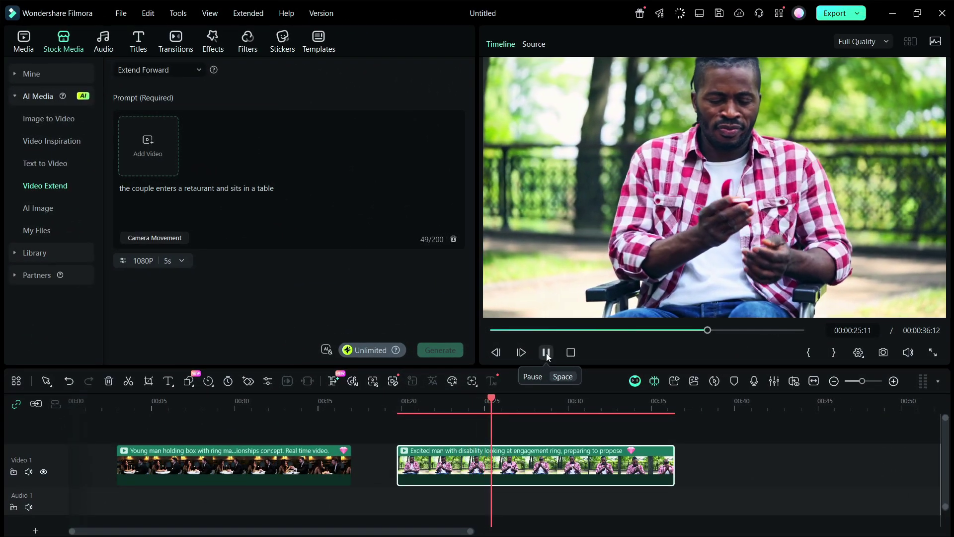
Pause playback, set the playhead near 00:21, and insert an Ellipse shape above the clips
left_click(547, 354)
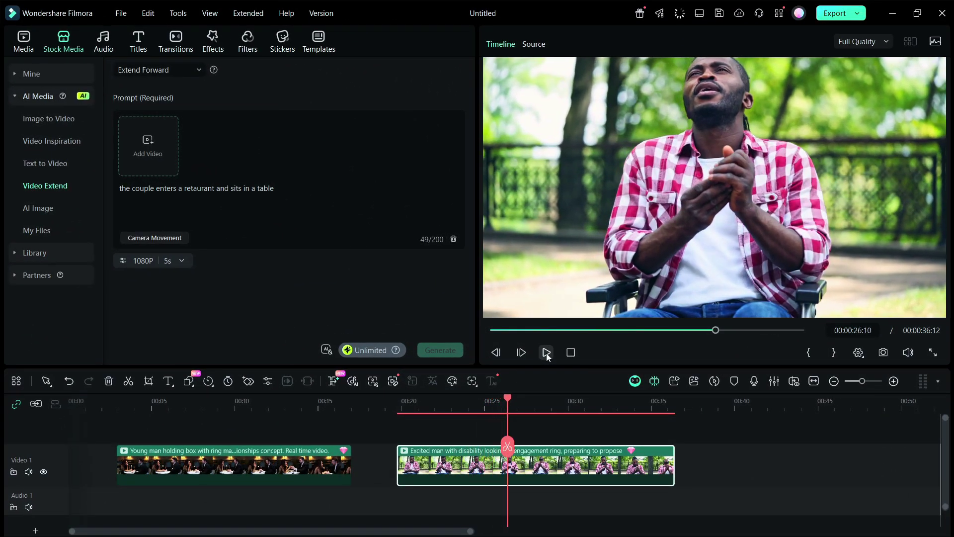
left_click(433, 401)
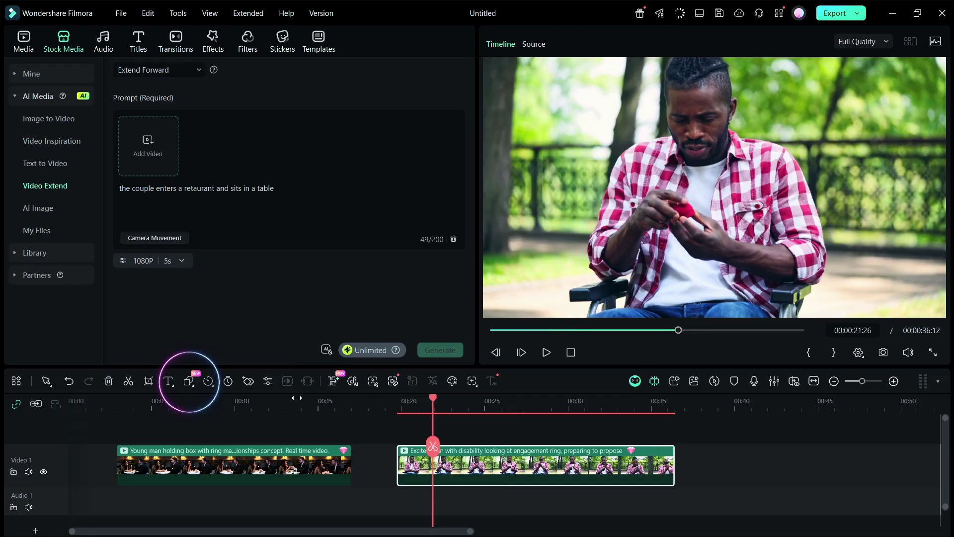
left_click(194, 386)
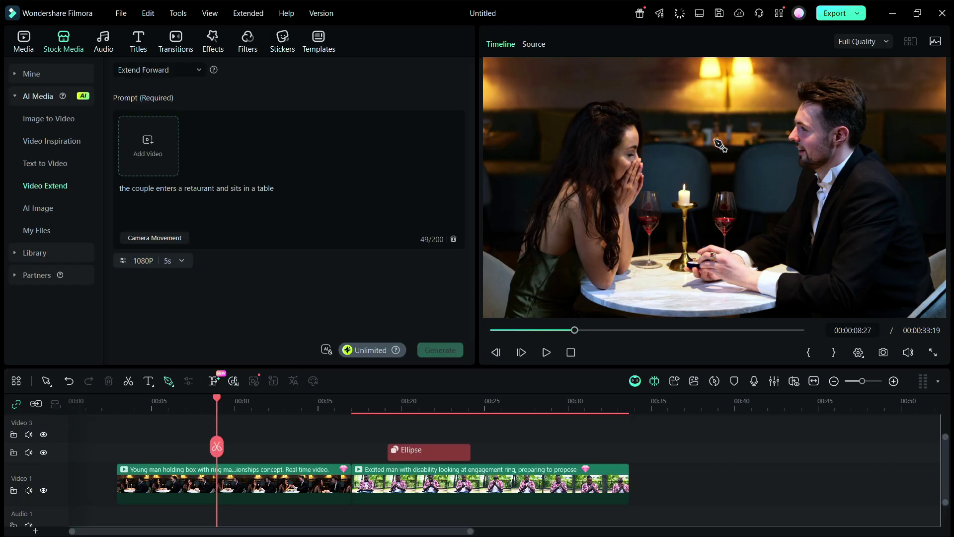
Draw a curved pen path from above the table, past the man's face, down onto the table and back
left_click(716, 141)
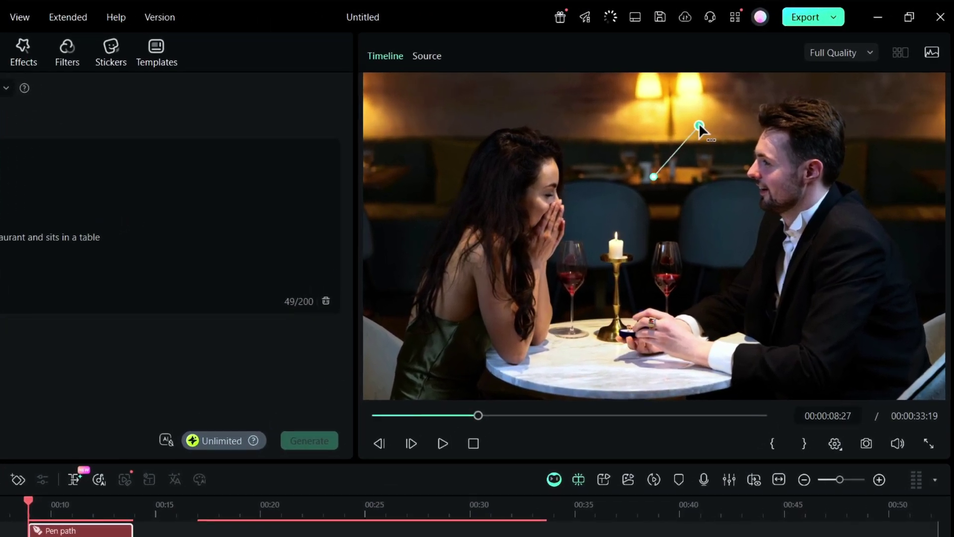
left_click_drag(699, 124, 744, 140)
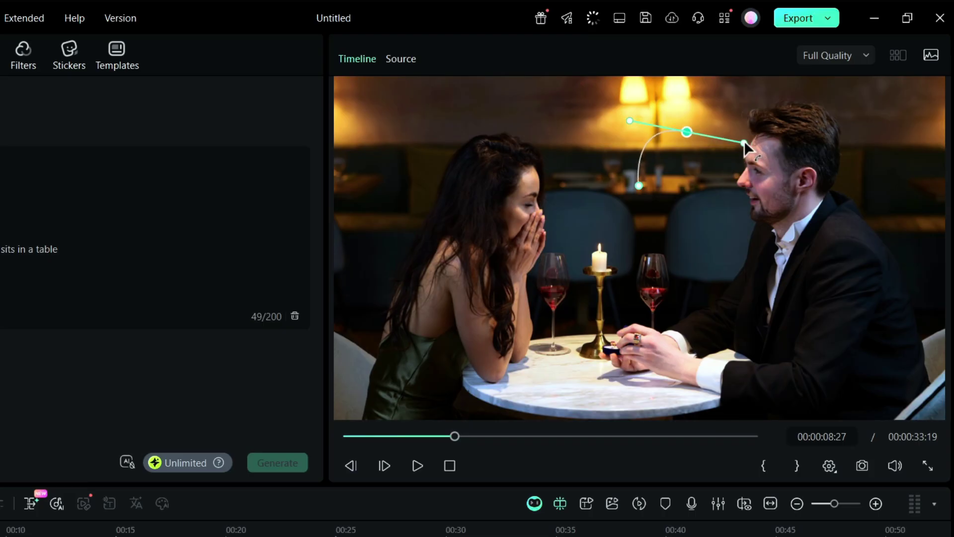
left_click(757, 202)
left_click(755, 246)
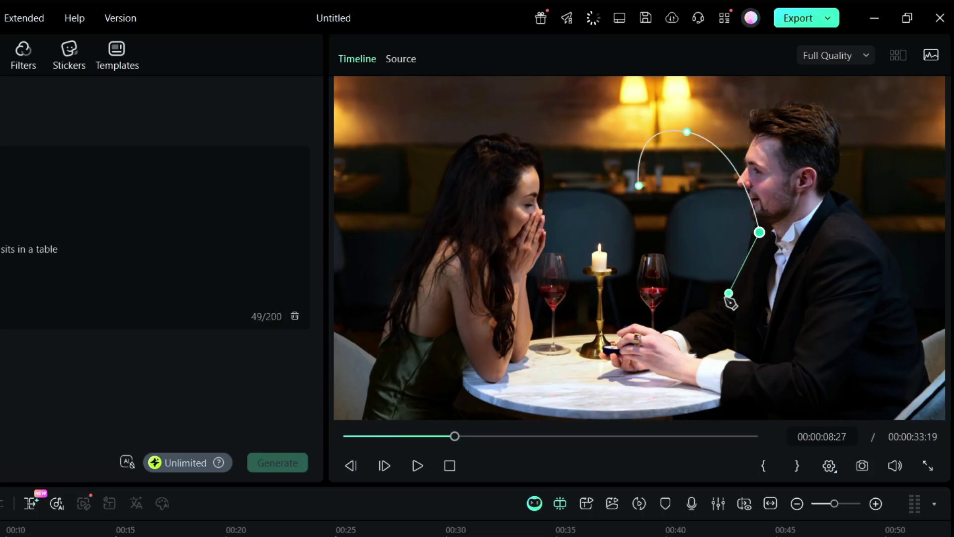
left_click_drag(646, 359, 581, 382)
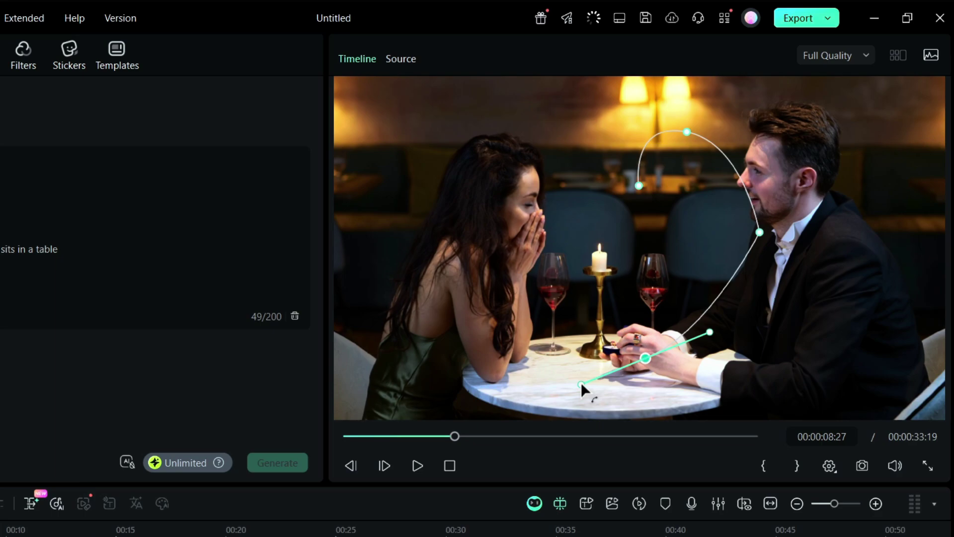
left_click(497, 202)
left_click_drag(498, 204, 552, 201)
left_click_drag(585, 142, 620, 155)
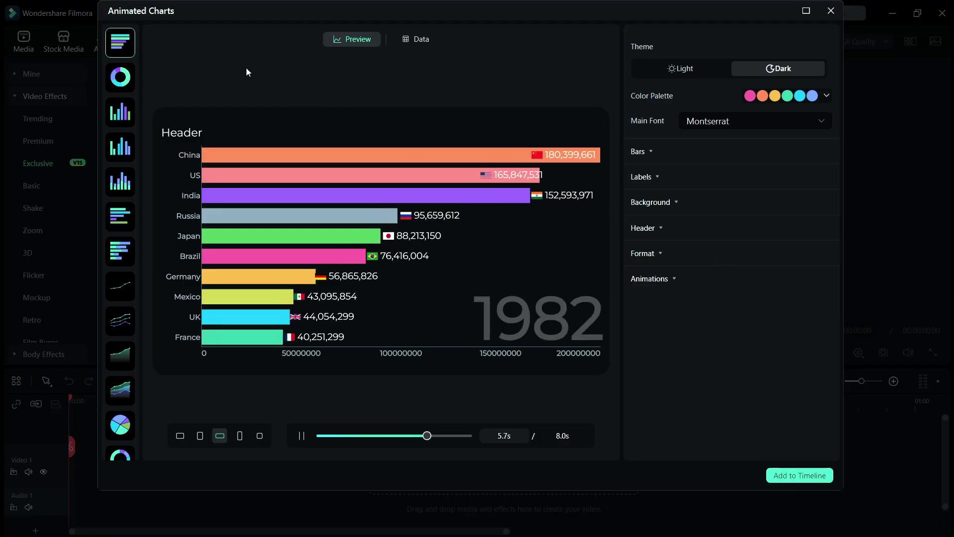
Preview the Donut Chart Race, Column Chart (Grouped), Line Chart (multi-line) and Pie Chart templates
left_click(119, 82)
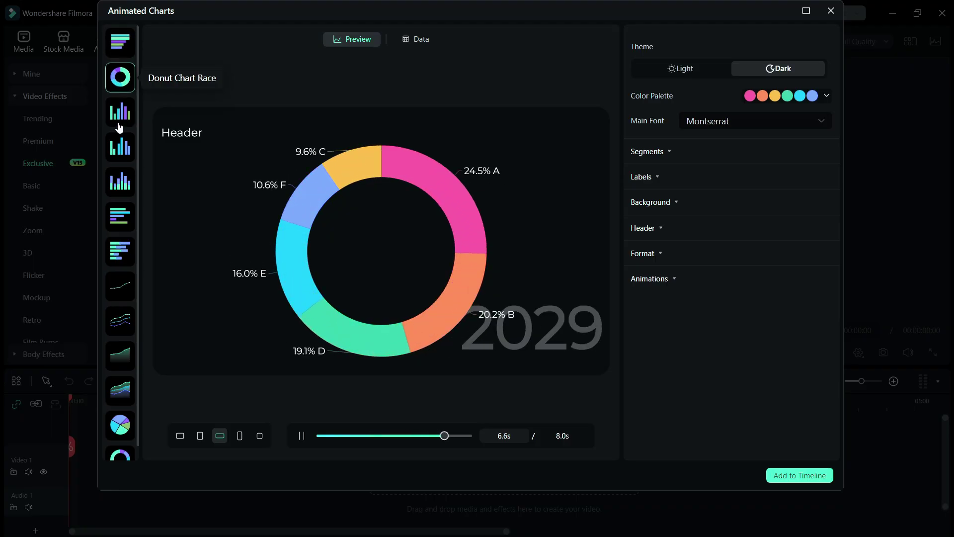
left_click(119, 146)
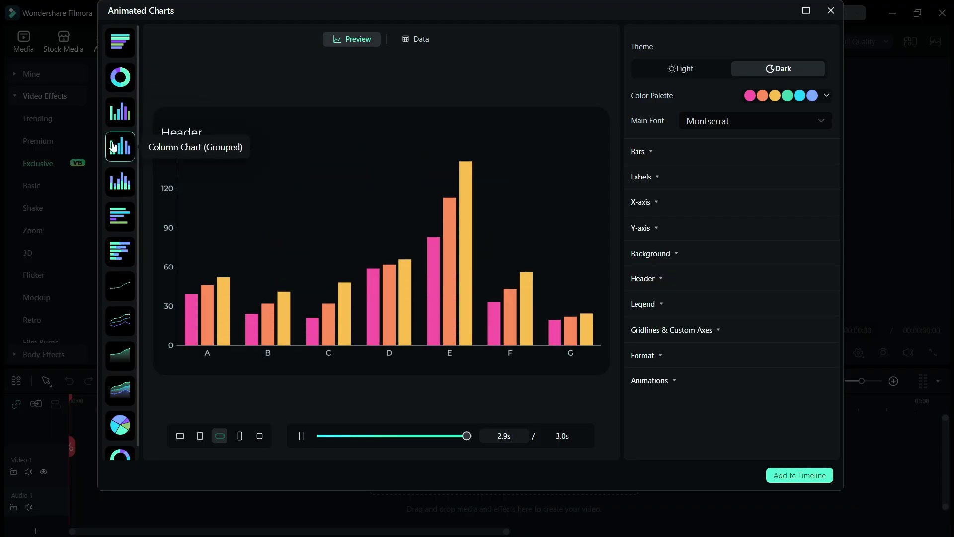
left_click(124, 326)
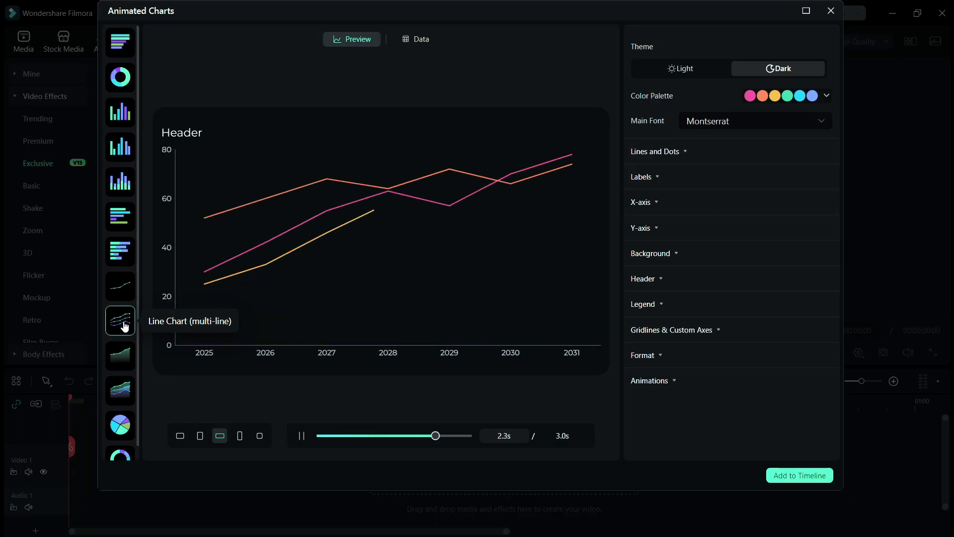
scroll(124, 327, "down", 1)
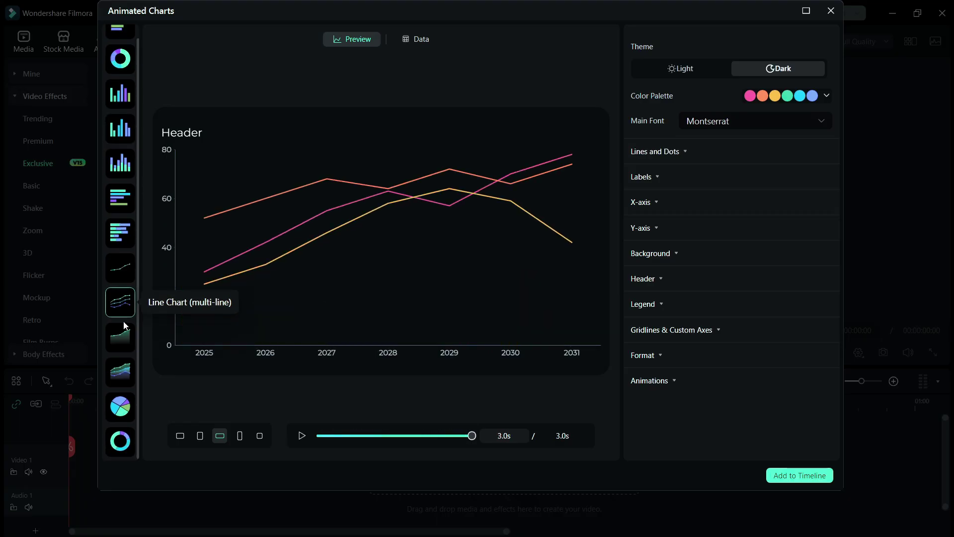
left_click(124, 410)
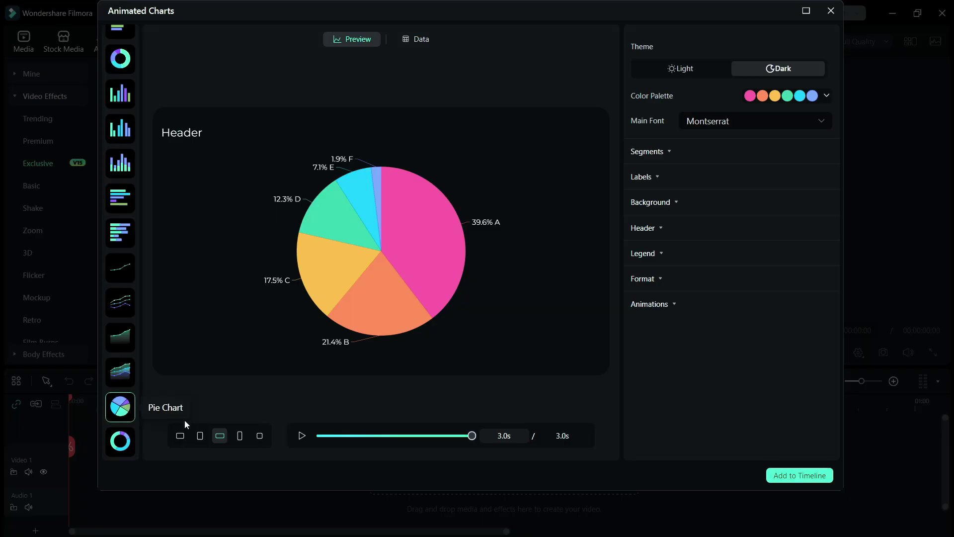
Try the portrait 9:16 format, return to the Bar Chart Race template, and keep the Montserrat font
left_click(243, 438)
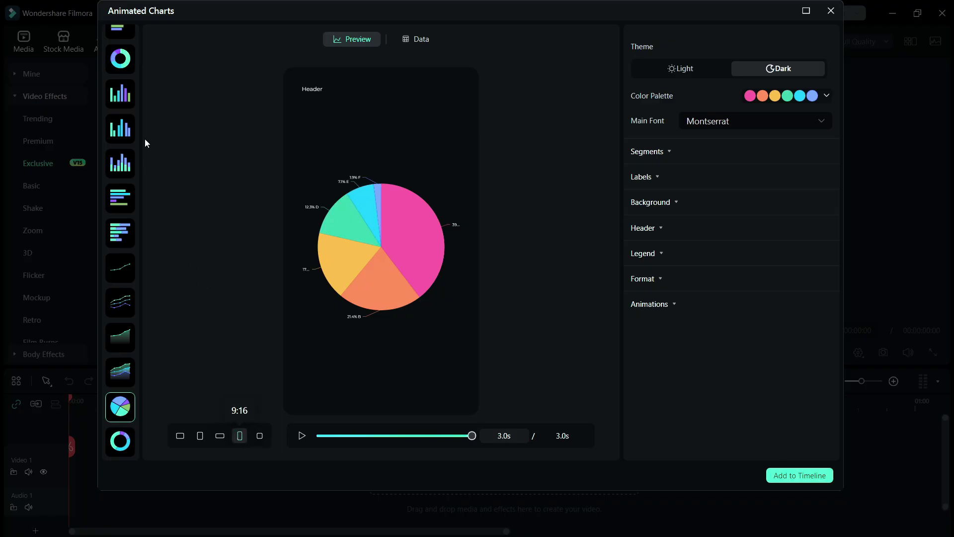
scroll(117, 143, "up", 1)
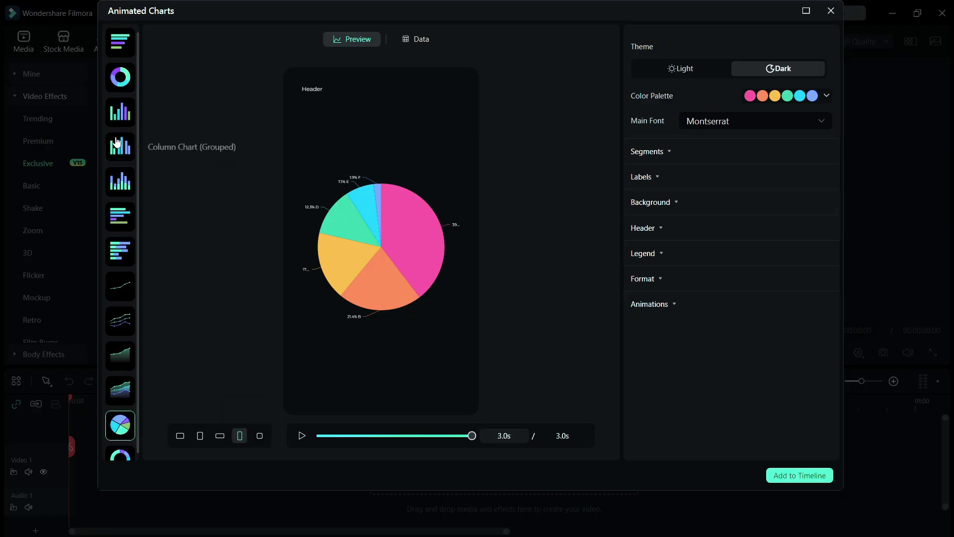
left_click(121, 48)
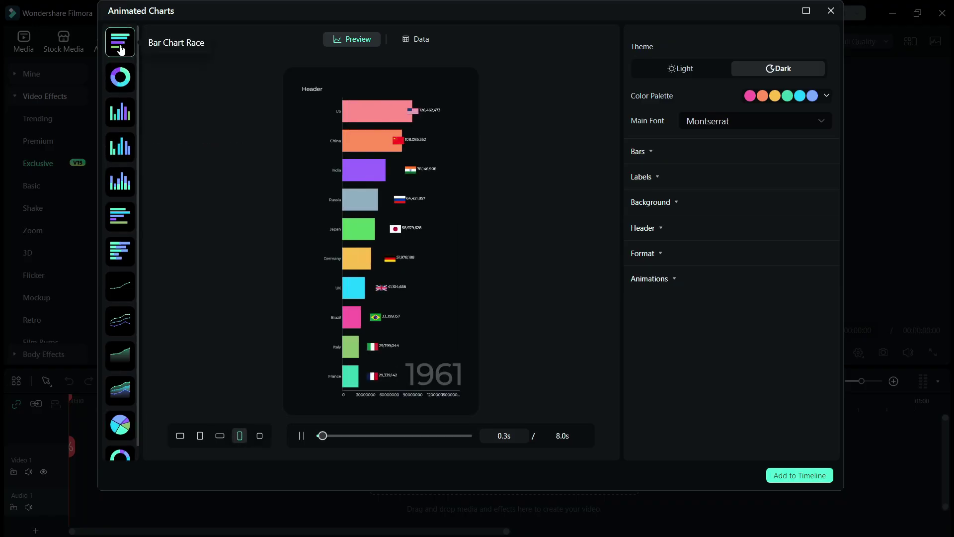
left_click(714, 123)
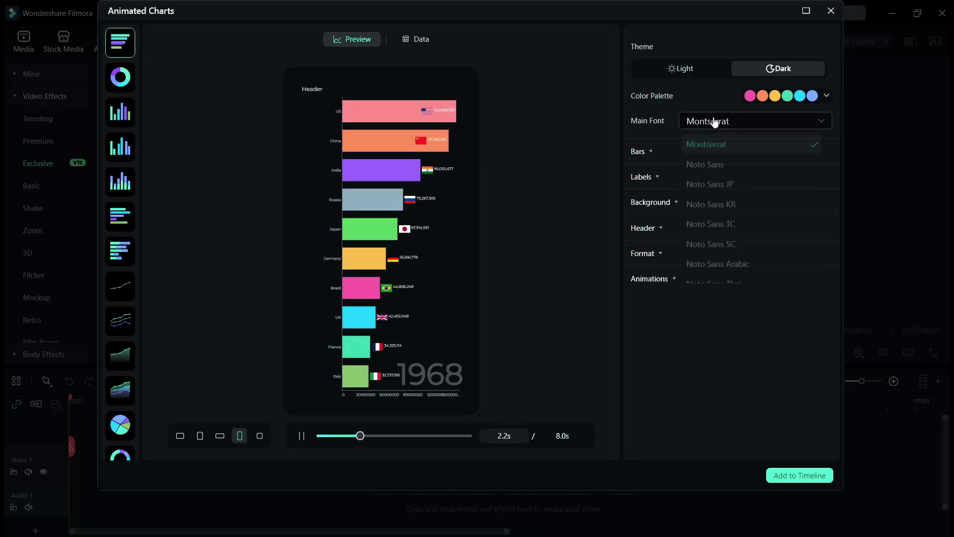
left_click(674, 153)
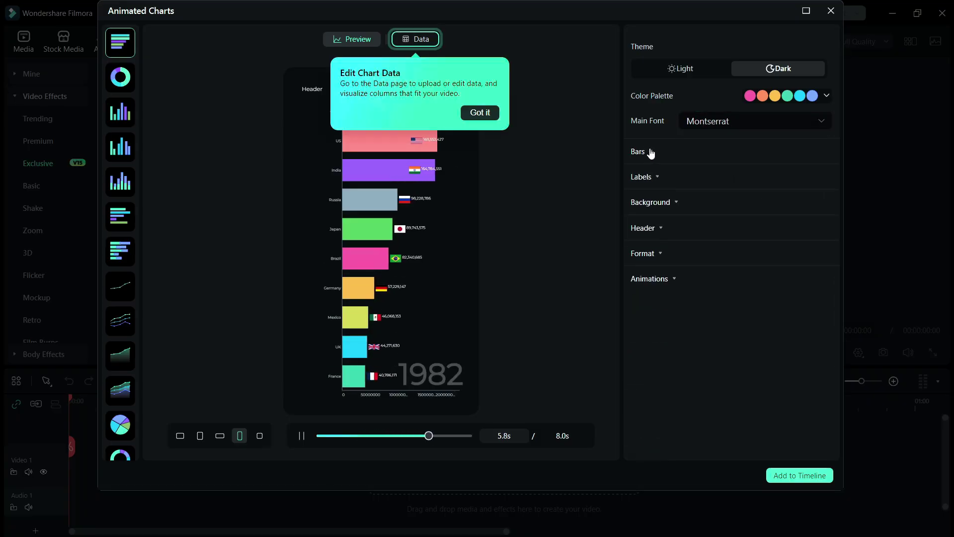
Reduce the number of bars to 7 and sort them in Ascending order
left_click(651, 153)
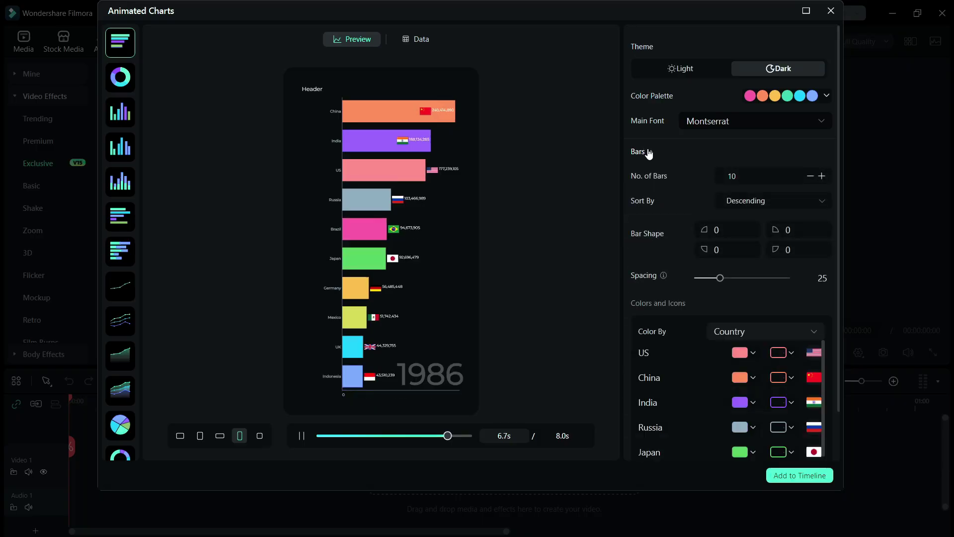
left_click(810, 176)
left_click(810, 176)
left_click(811, 176)
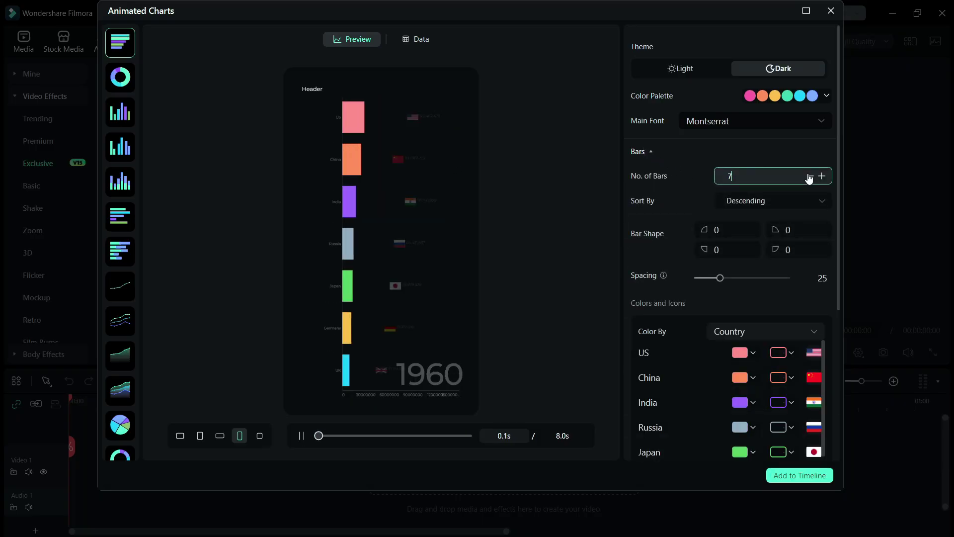
left_click(814, 201)
left_click(759, 247)
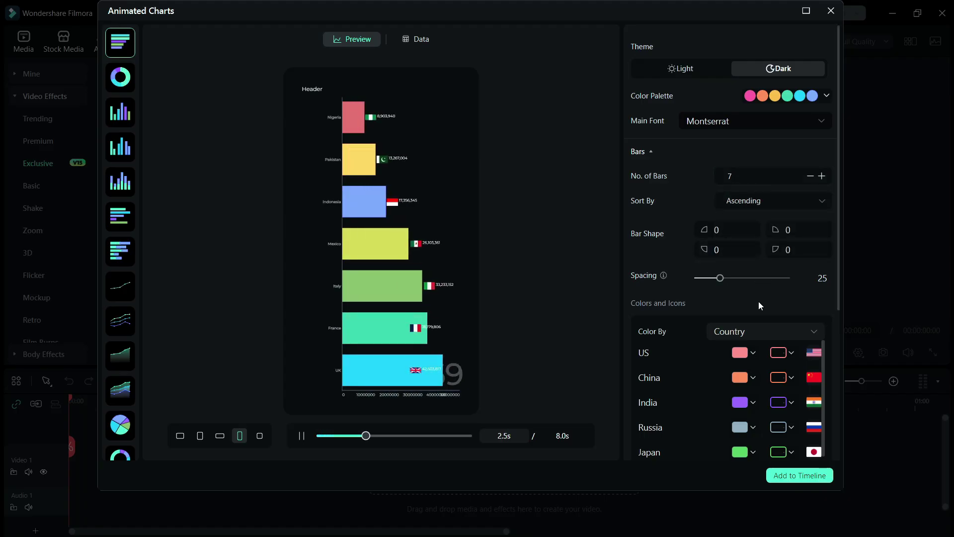
scroll(759, 301, "down", 1)
scroll(759, 301, "down", 1)
scroll(758, 301, "down", 1)
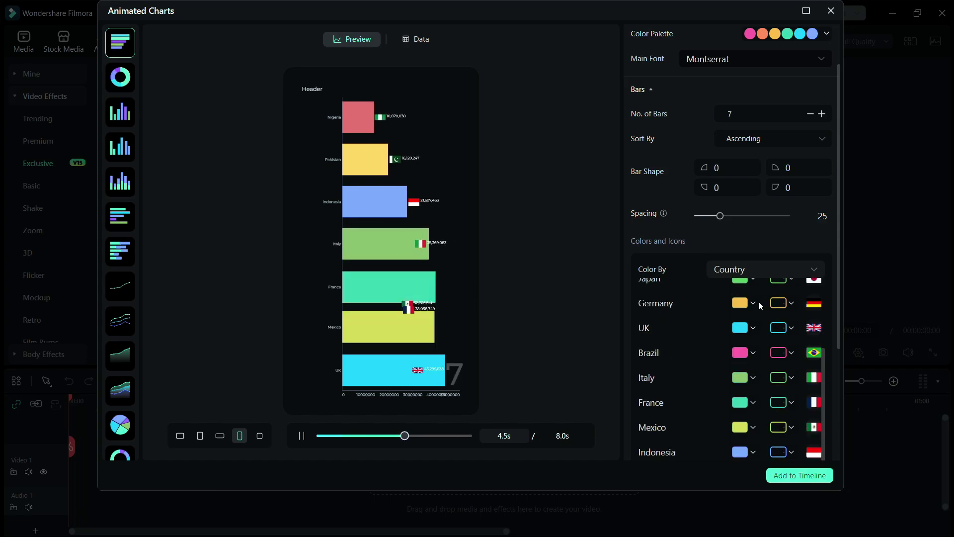
scroll(759, 301, "up", 2)
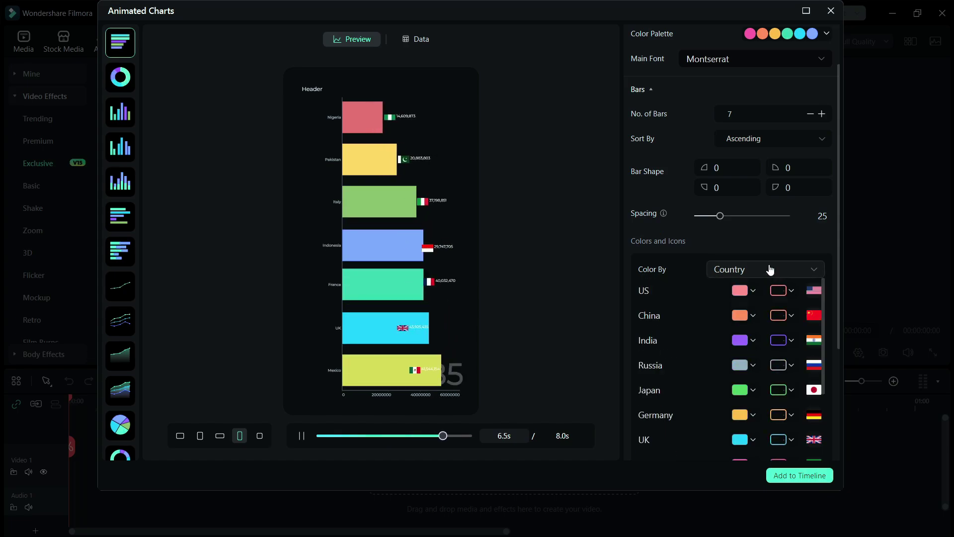
Review the chart's data columns, keeping Country as category, and add the bar chart race to the timeline
left_click(420, 44)
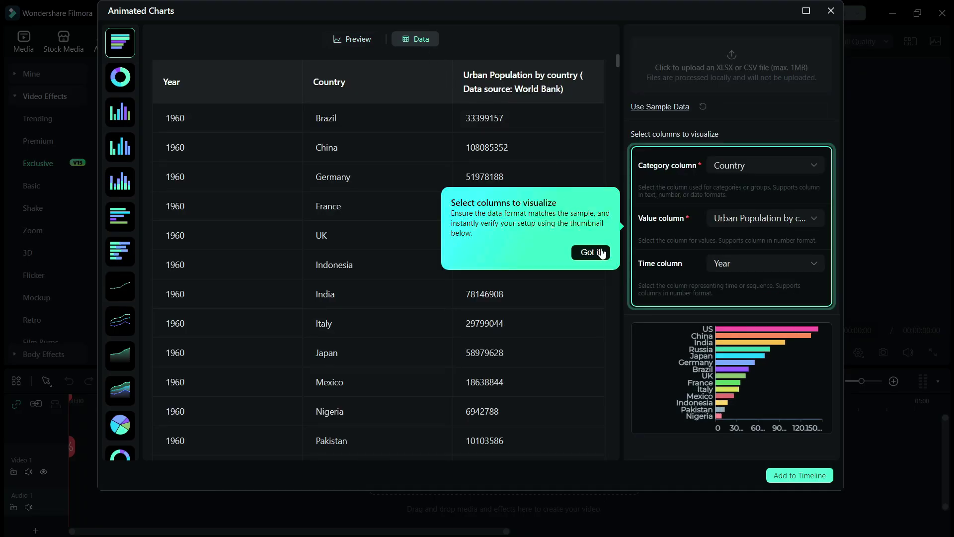
left_click(603, 253)
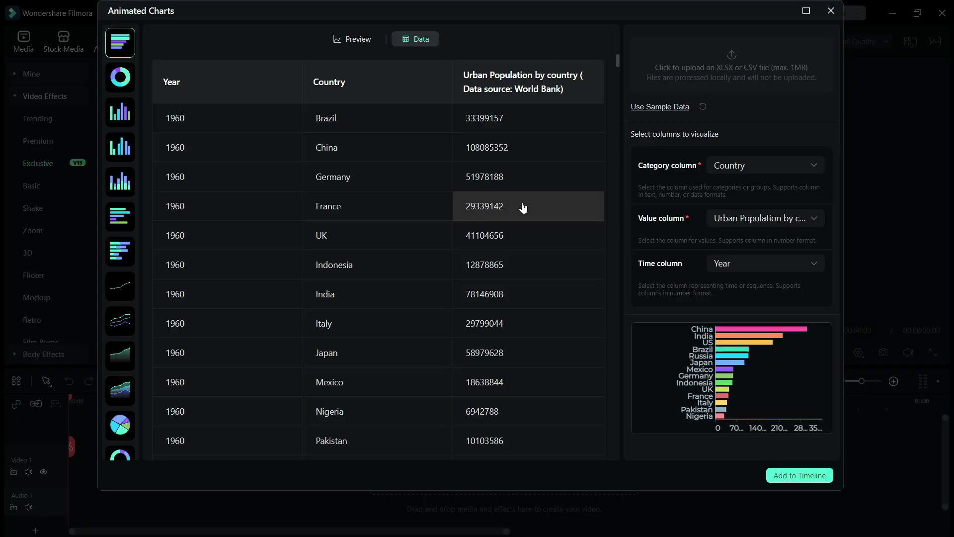
mouse_move(618, 60)
left_mouse_down()
mouse_move(607, 295)
mouse_move(620, 364)
mouse_move(630, 52)
left_mouse_up()
left_click(821, 220)
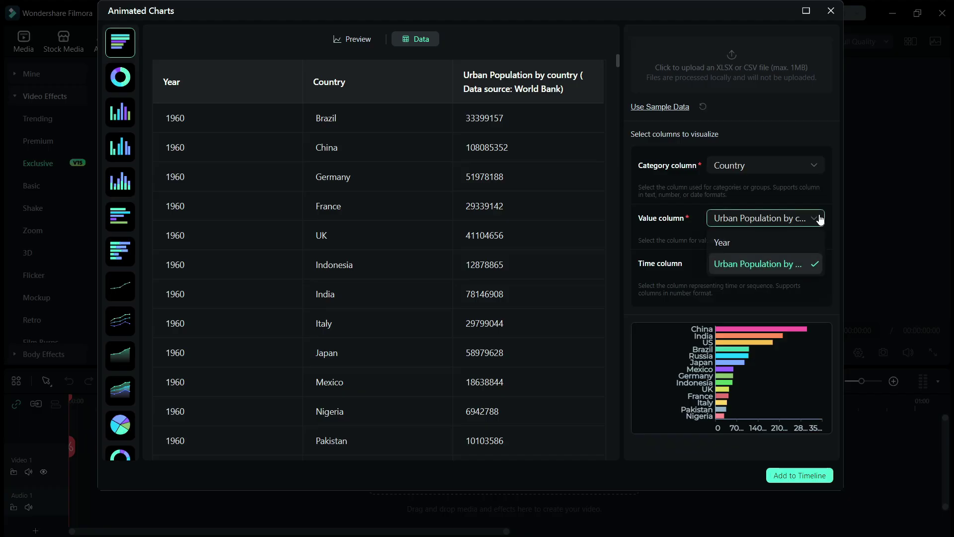
left_click(814, 169)
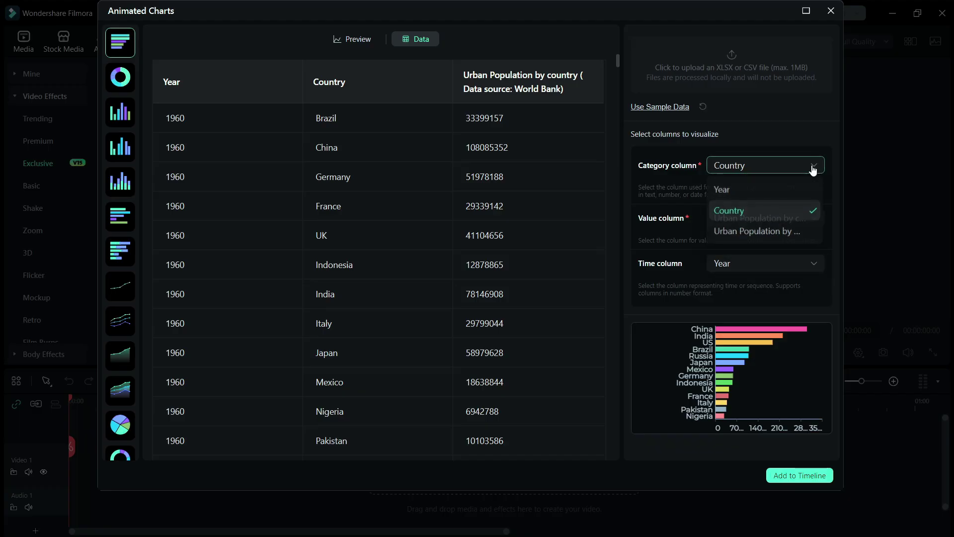
left_click(752, 166)
left_click(801, 475)
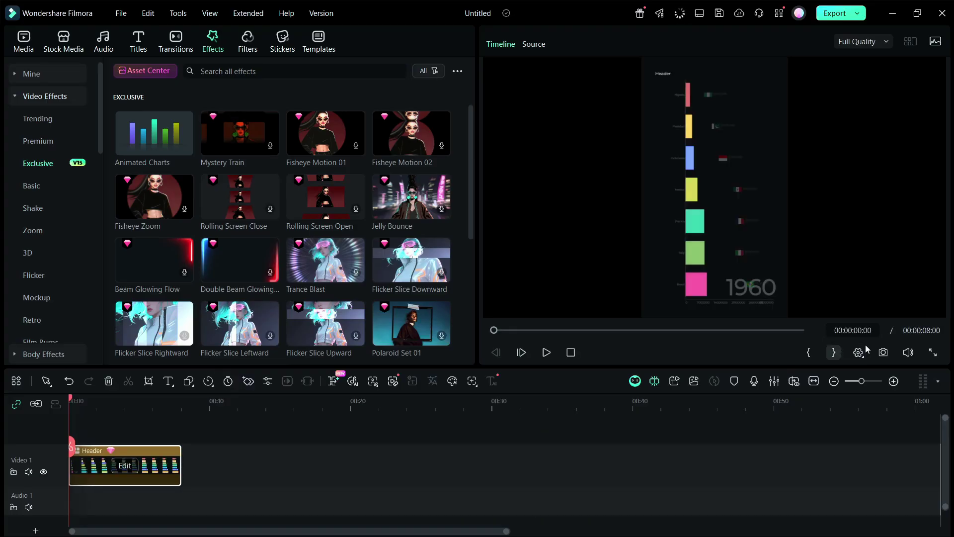
Play the bar-chart clip in full-screen preview, pausing around 00:00:04:11
left_click(933, 353)
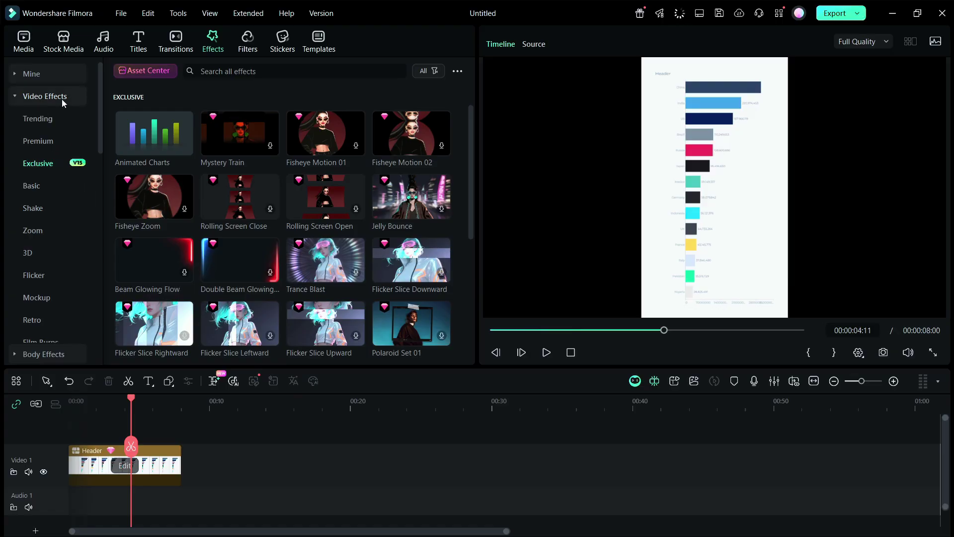
Reopen the animated charts editor briefly, then close it to return to editing
left_click(147, 141)
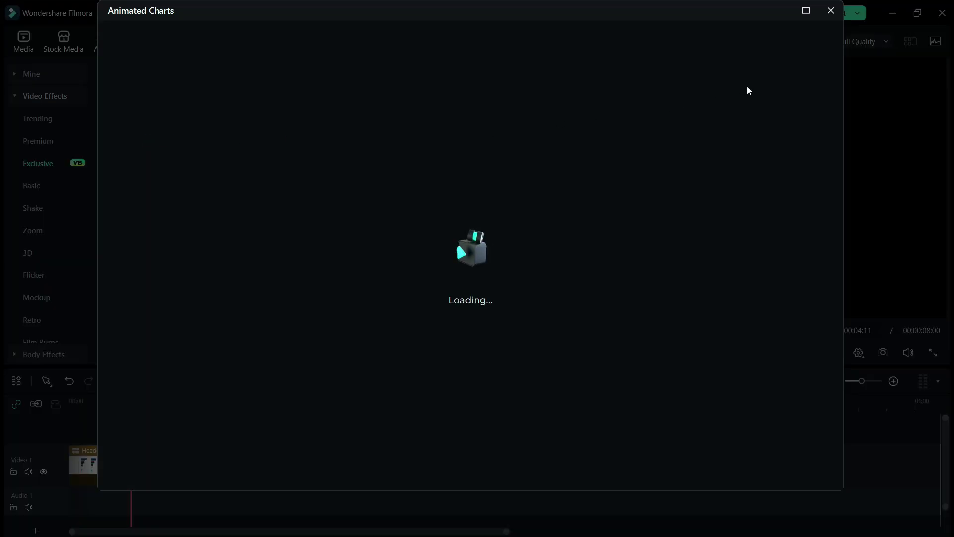
left_click(831, 10)
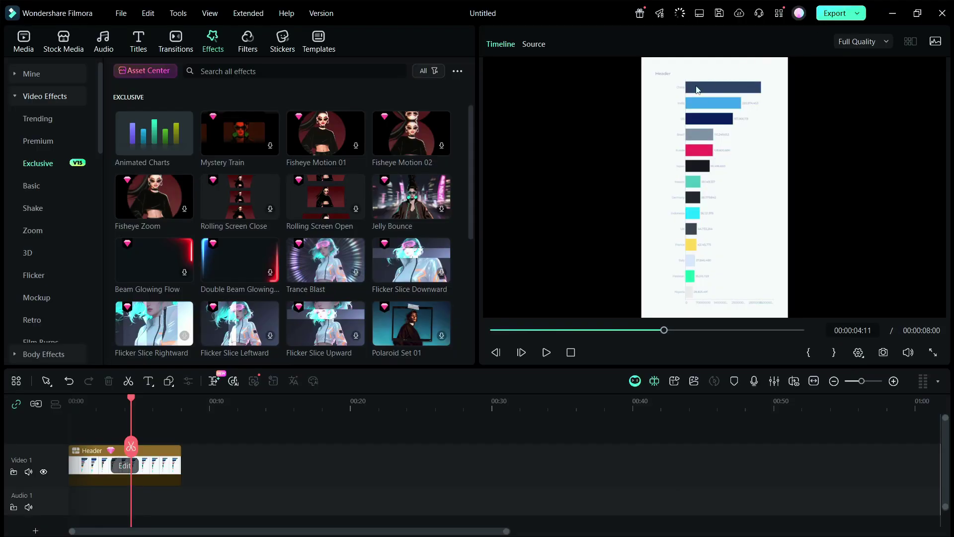
left_click_drag(470, 148, 466, 294)
Browse the Exclusive backgrounds in the Stock Media library
left_click(63, 40)
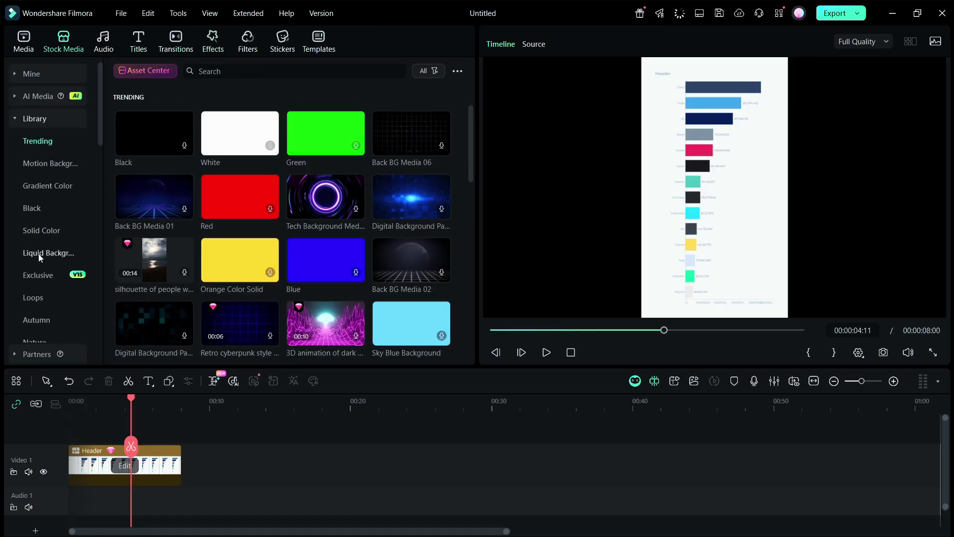
left_click(43, 275)
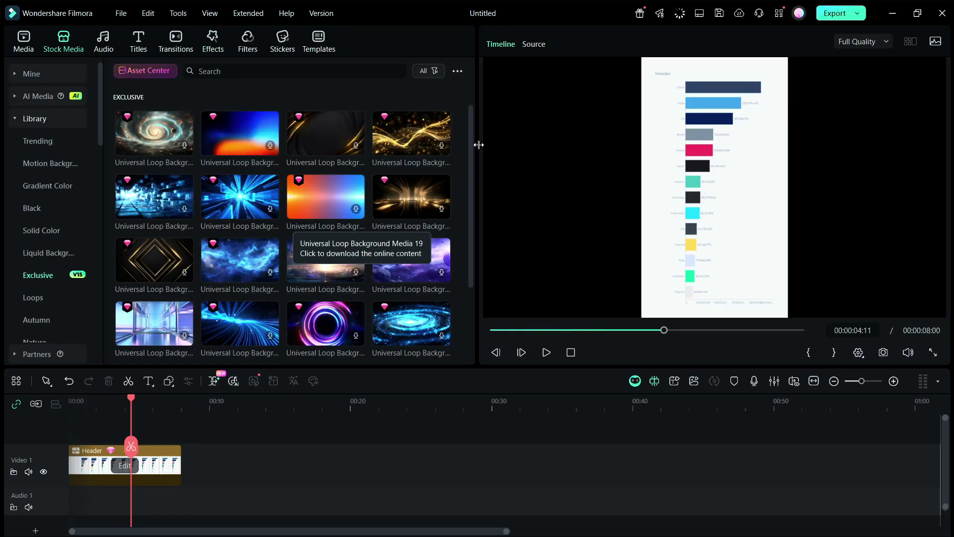
left_click_drag(470, 159, 467, 235)
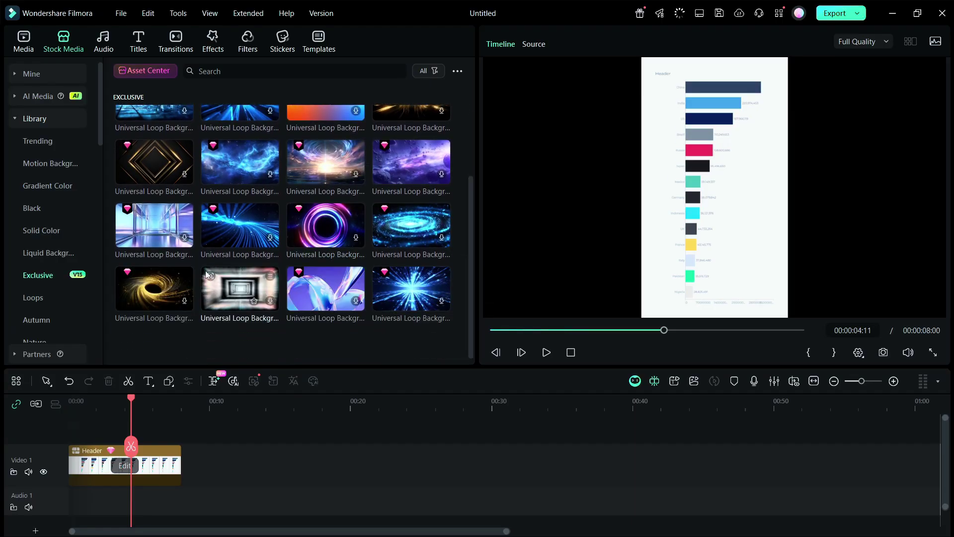
scroll(67, 279, "down", 3)
View the Exclusive transitions, then the Effects and the Exclusive stickers collections
left_click(161, 54)
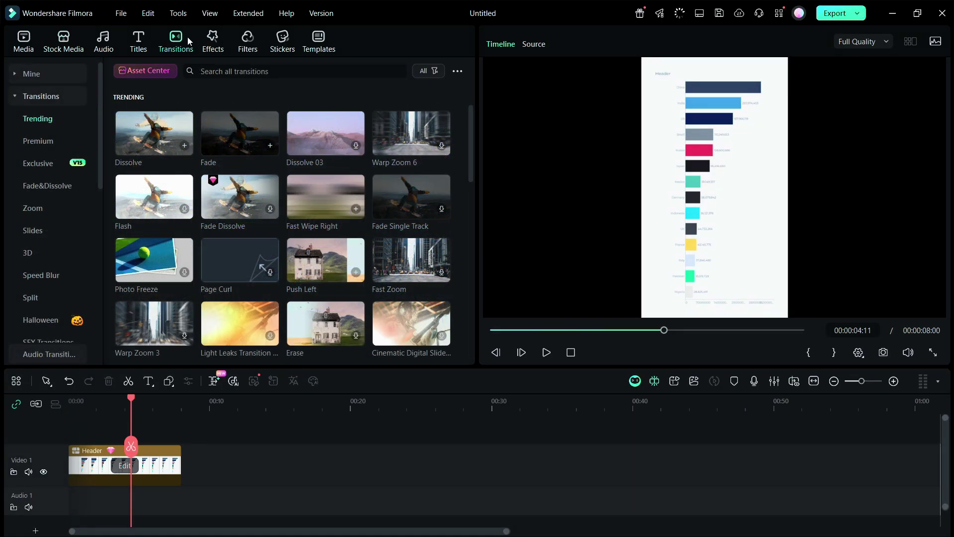
left_click(38, 163)
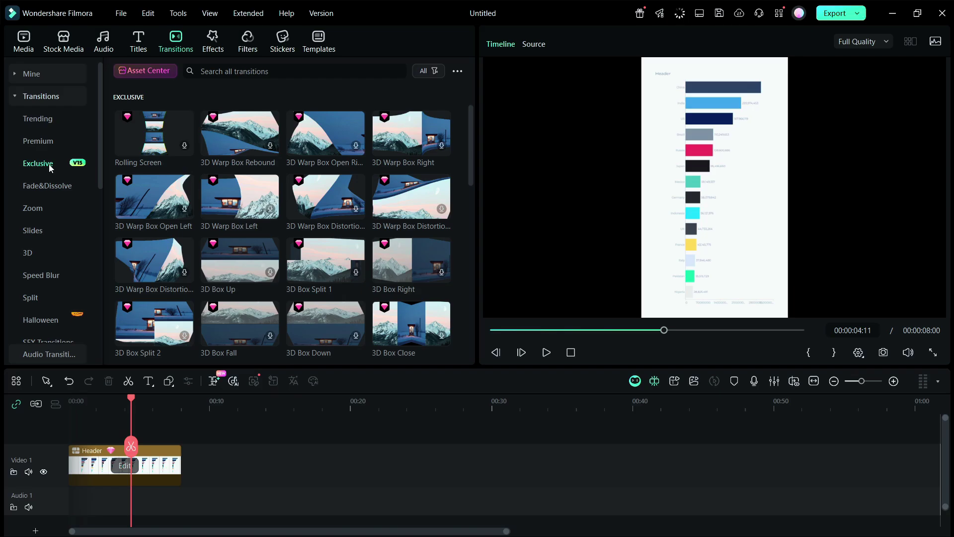
left_click(210, 42)
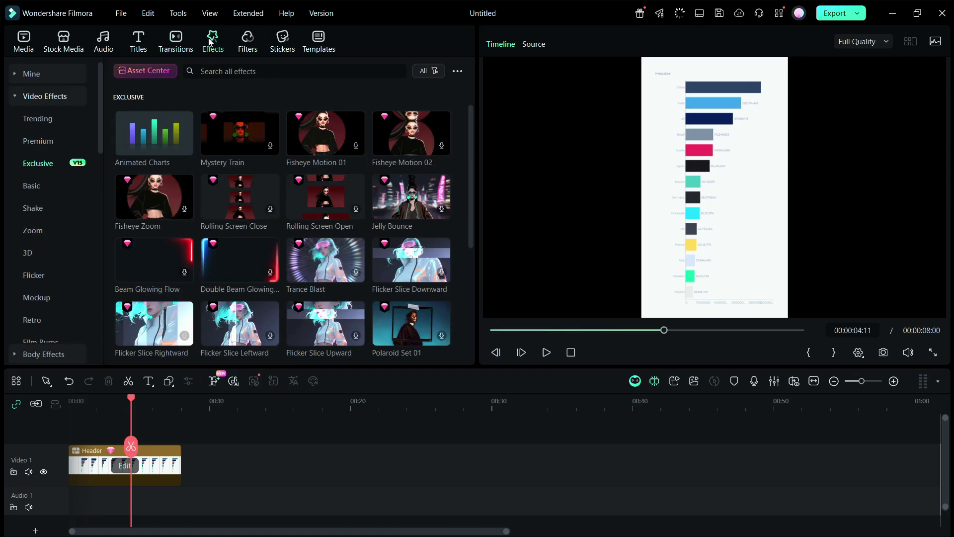
left_click(289, 45)
left_click(38, 342)
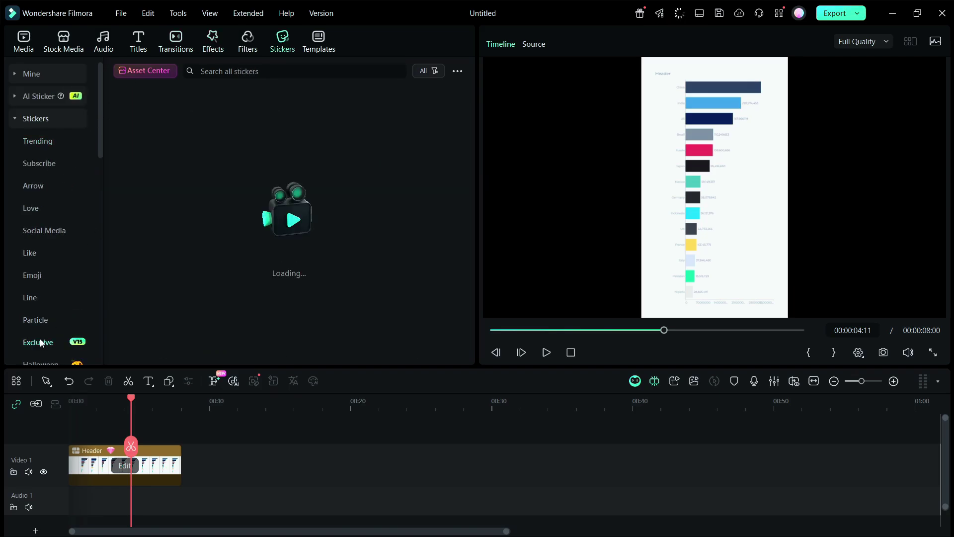